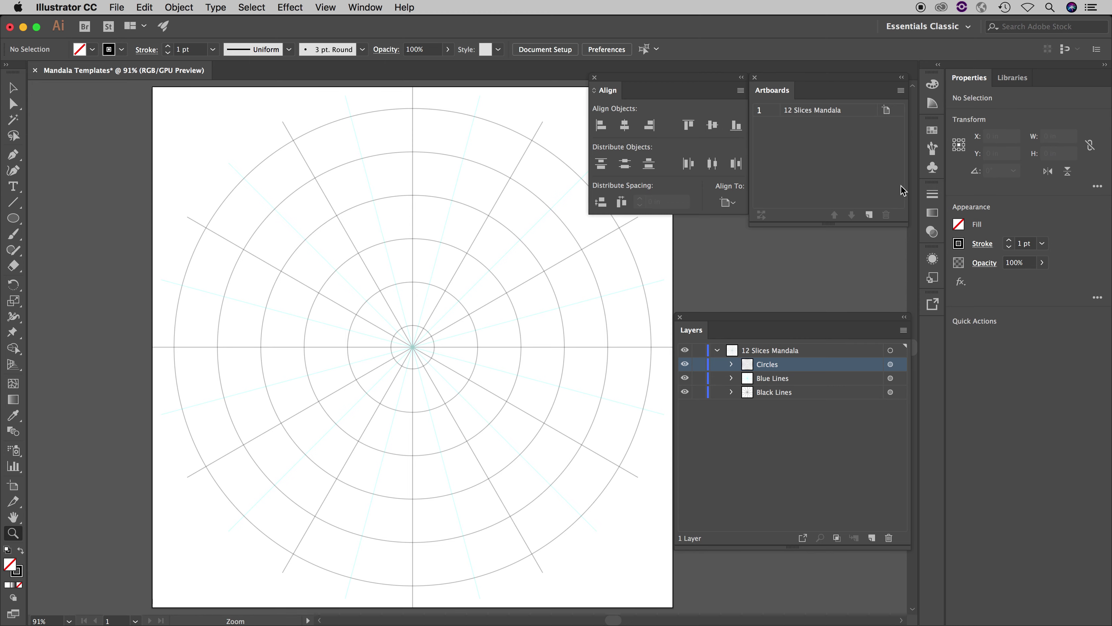
# Step: Add a blank Artboard 2 to the Mandala Templates document
pyautogui.click(869, 215)
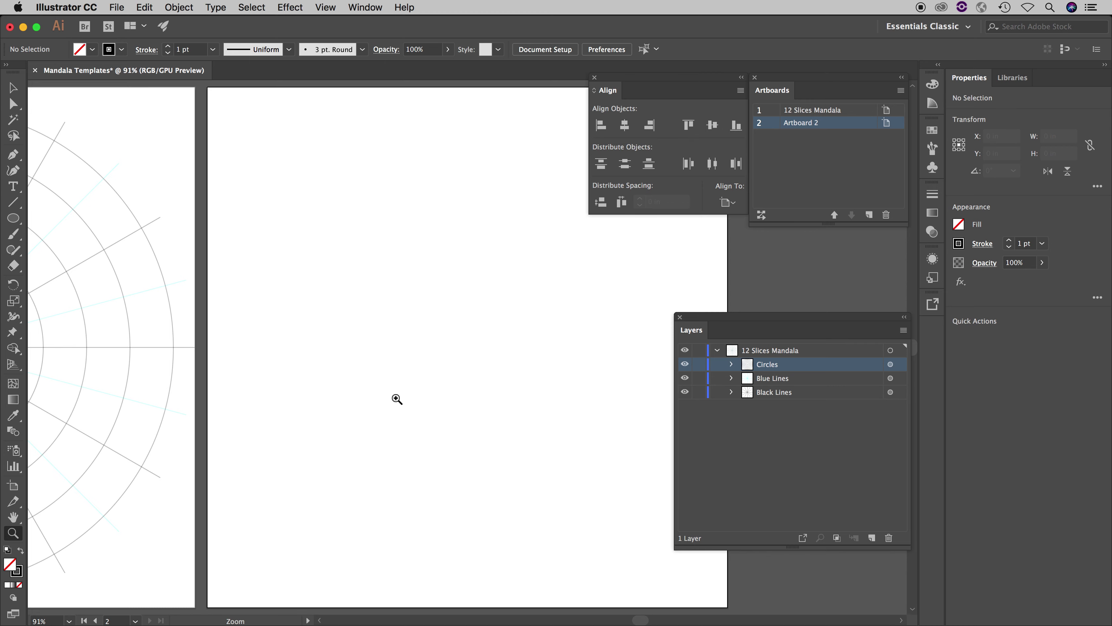
# Step: Rename Artboard 2 to '8 Slices Mandala'
pyautogui.doubleClick(801, 123)
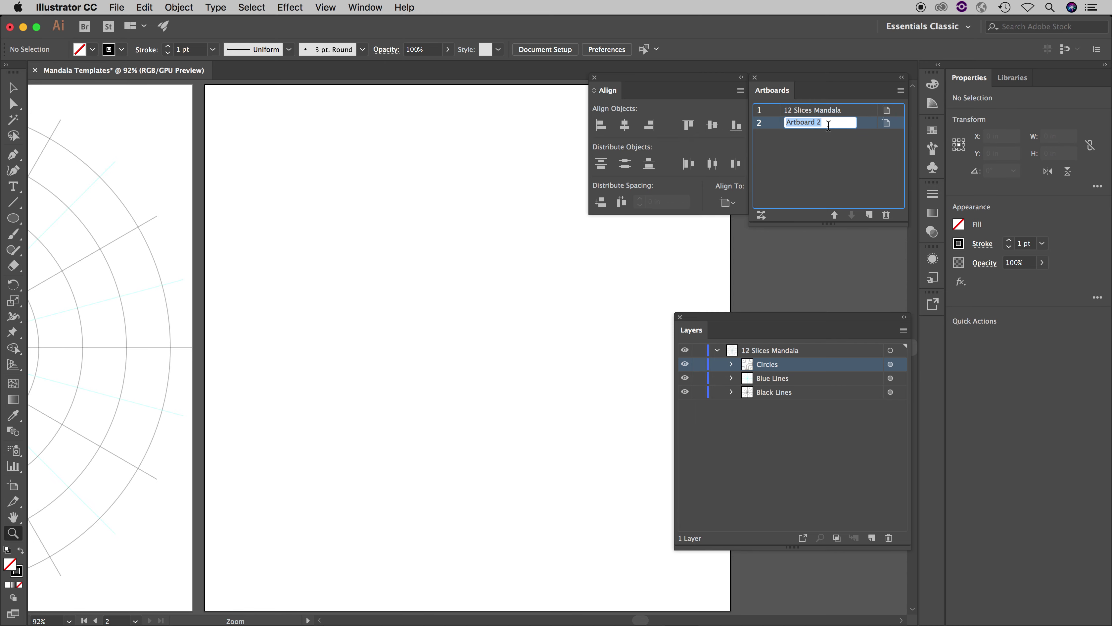
pyautogui.press('BackSpace')
pyautogui.write('8 Slices Mad')
pyautogui.press('BackSpace')
pyautogui.write('ndala')
pyautogui.press('Return')
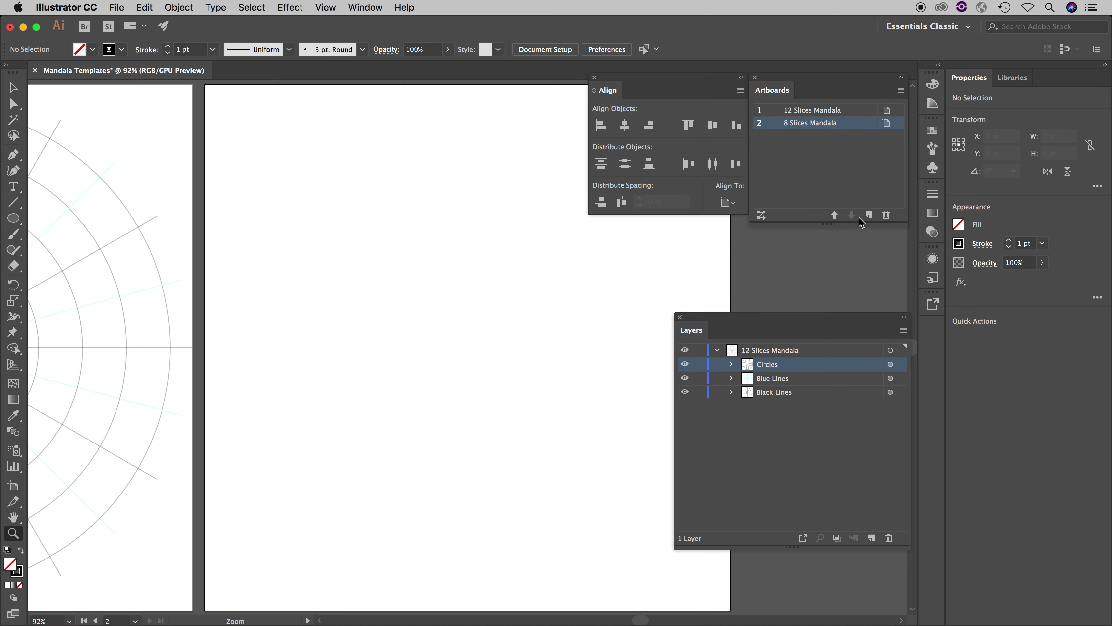
# Step: Add a third artboard named '10 Slices Mandala'
pyautogui.click(868, 214)
pyautogui.click(797, 137)
pyautogui.doubleClick(797, 137)
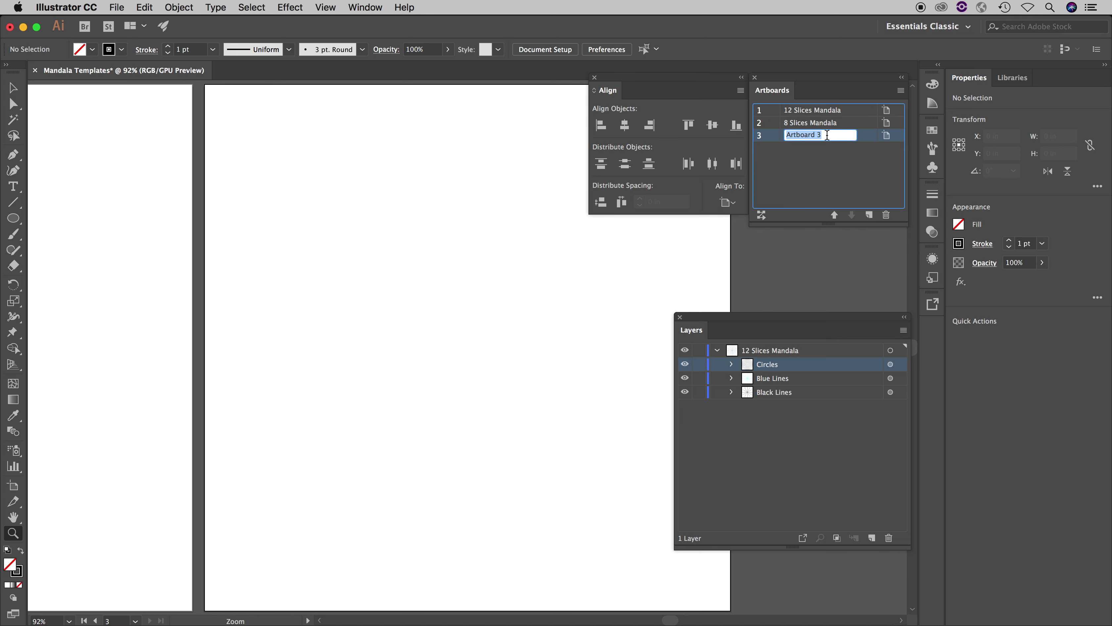
pyautogui.write('10 Slices Mandala')
pyautogui.click(819, 156)
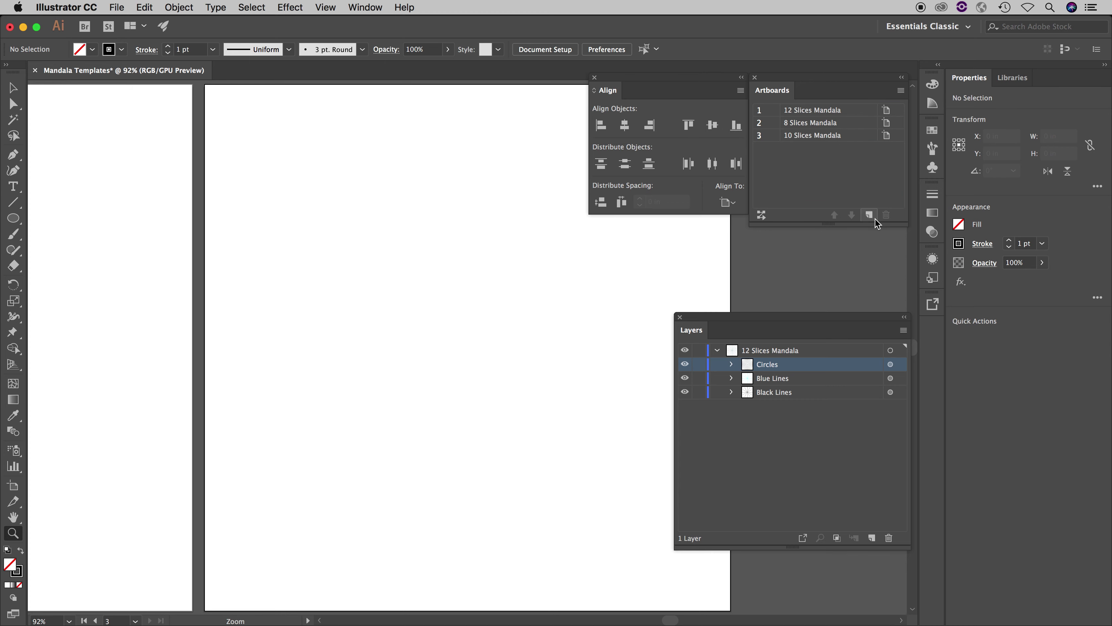
# Step: Add a fourth artboard named '16 Slices Mandala' and copy its name
pyautogui.click(869, 215)
pyautogui.doubleClick(807, 147)
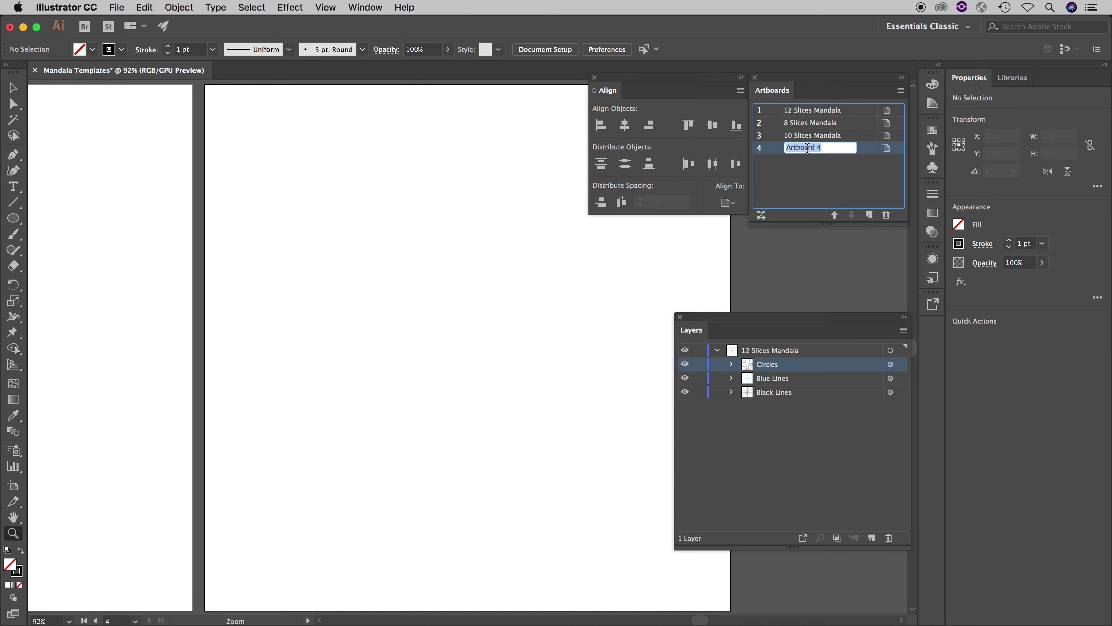
pyautogui.write('16 Sclice')
pyautogui.press('BackSpace')
pyautogui.press('BackSpace')
pyautogui.press('BackSpace')
pyautogui.press('BackSpace')
pyautogui.write('lices Mandala')
pyautogui.press('Return')
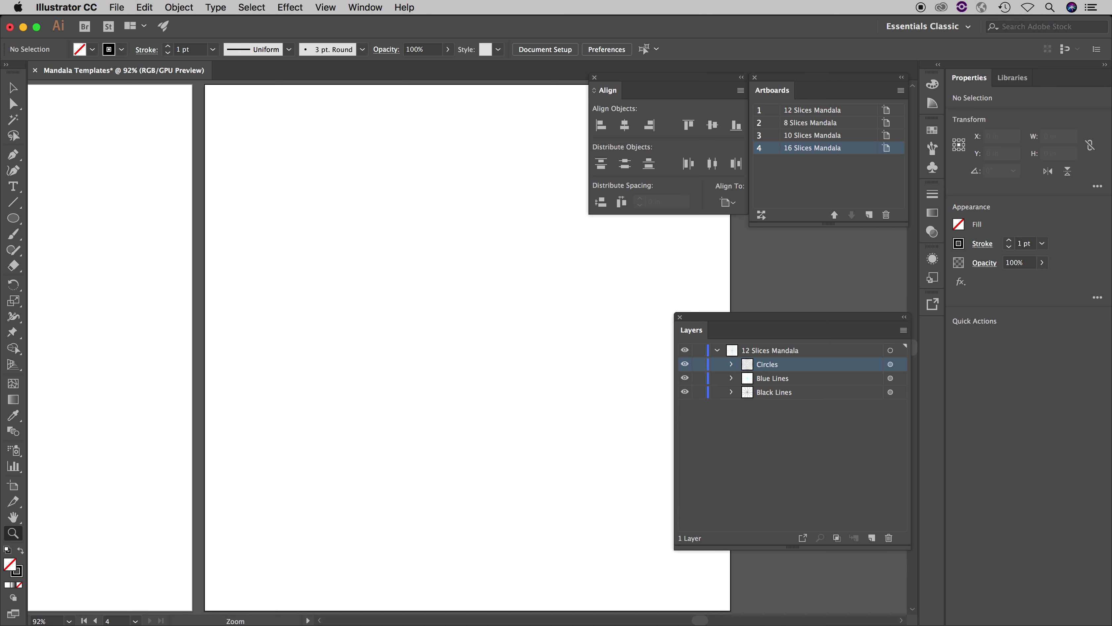
pyautogui.doubleClick(808, 154)
pyautogui.press('super+c')
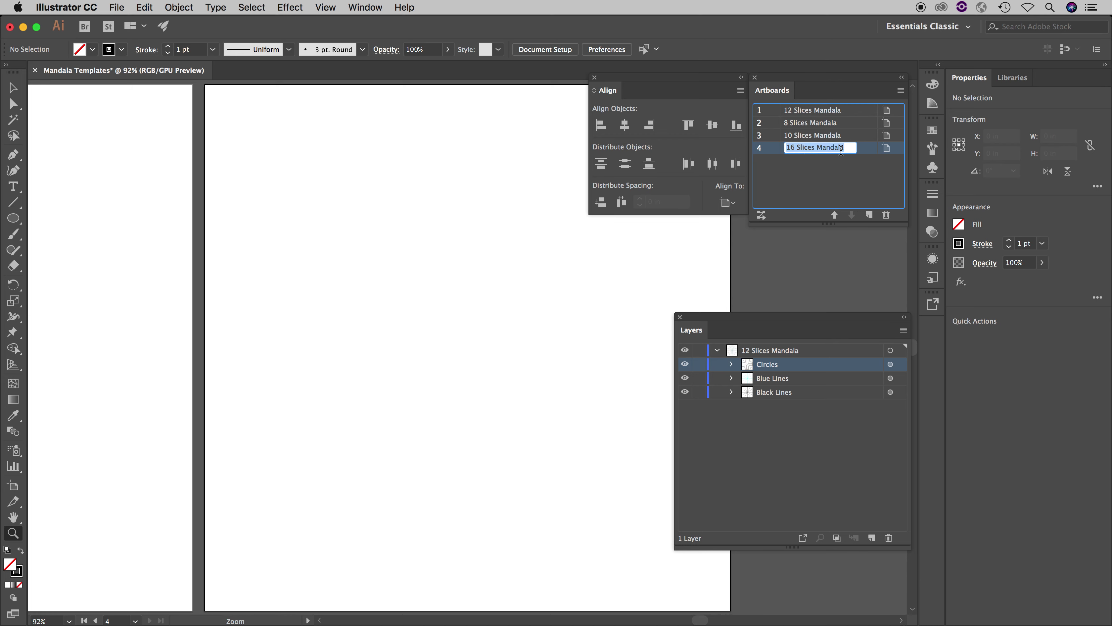
pyautogui.click(841, 166)
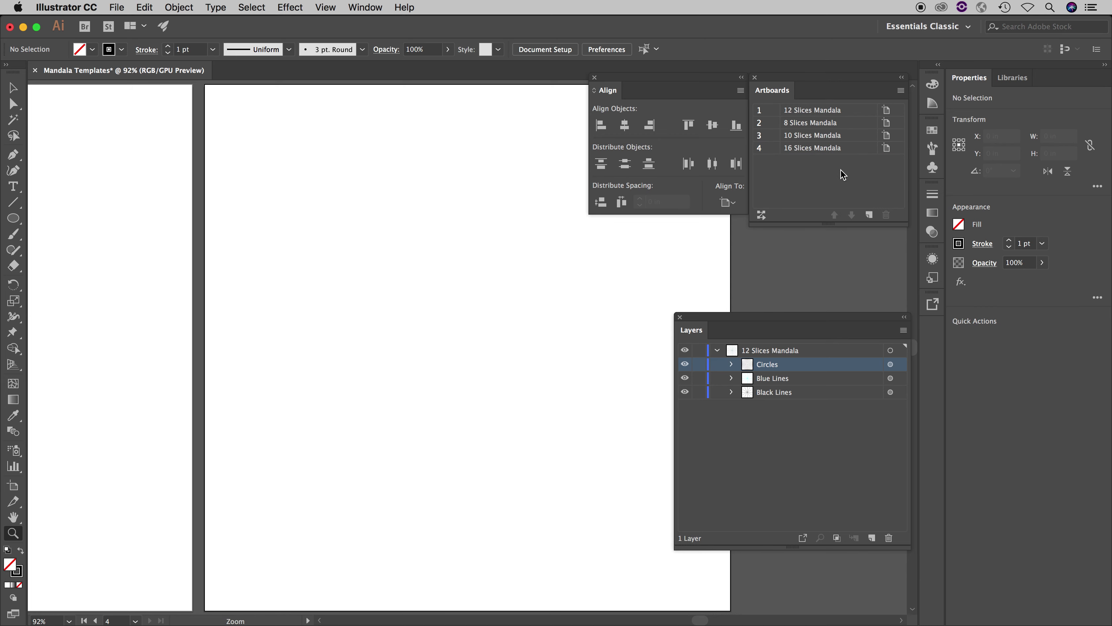
# Step: Create a new layer named '16 Slices Mandala' from the copied artboard name
pyautogui.click(773, 480)
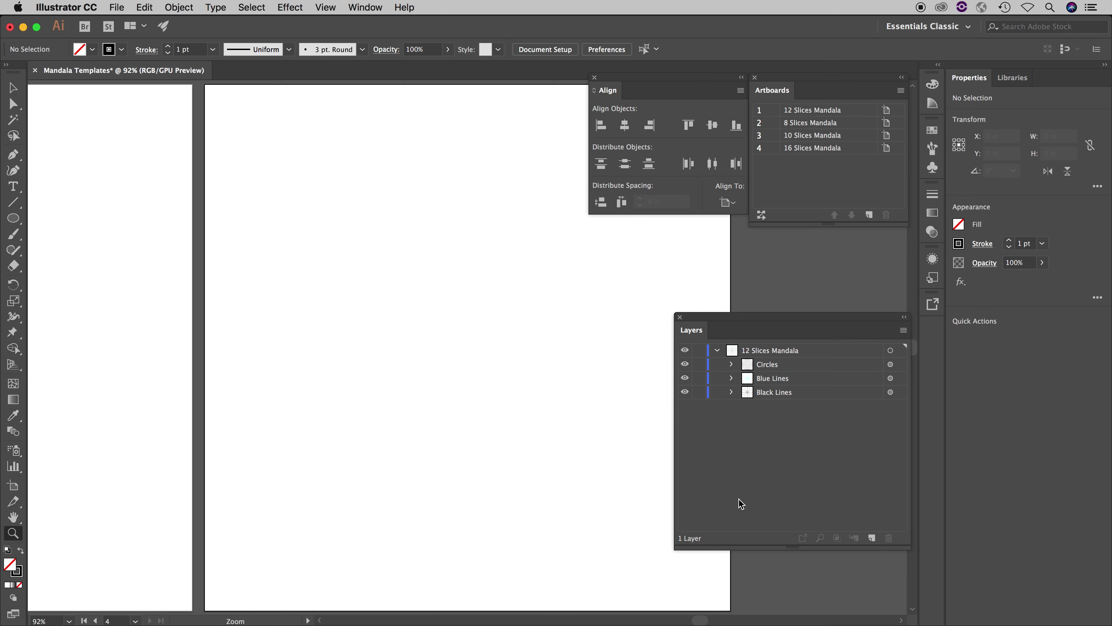
pyautogui.click(871, 538)
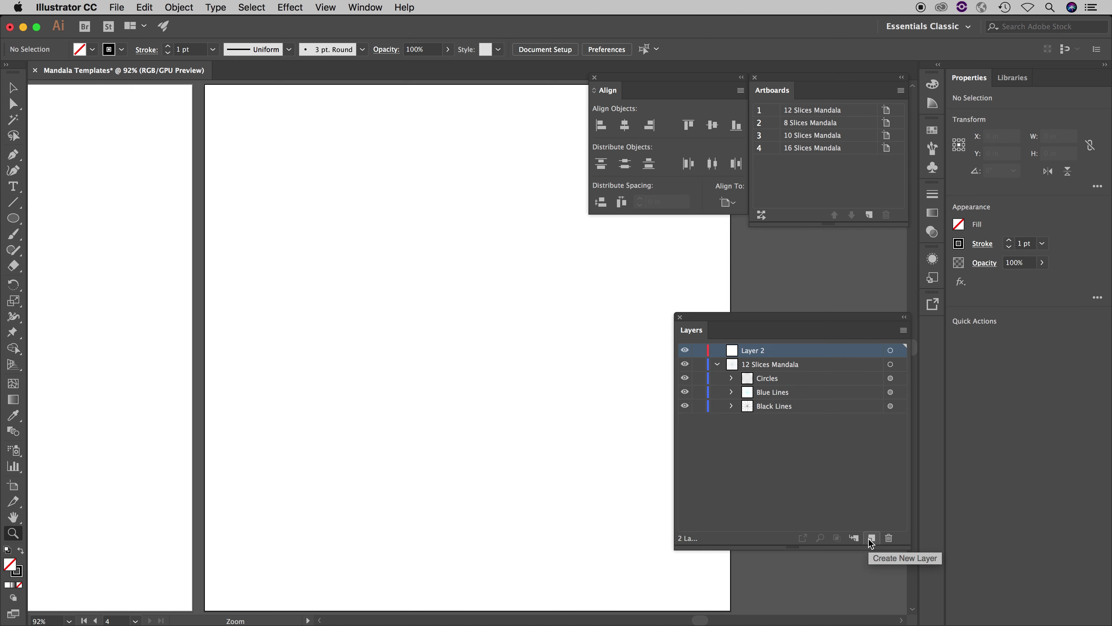
pyautogui.doubleClick(755, 351)
pyautogui.press('super+v')
pyautogui.click(819, 471)
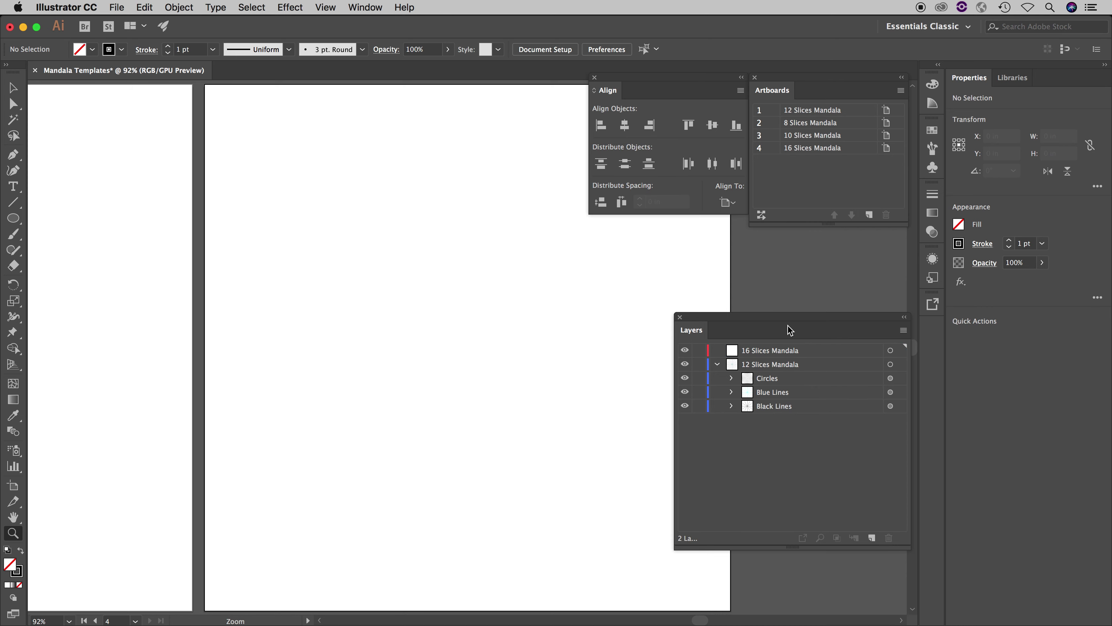
# Step: Copy the '10 Slices Mandala' artboard name and create a layer with that name
pyautogui.click(808, 138)
pyautogui.doubleClick(808, 137)
pyautogui.press('super+c')
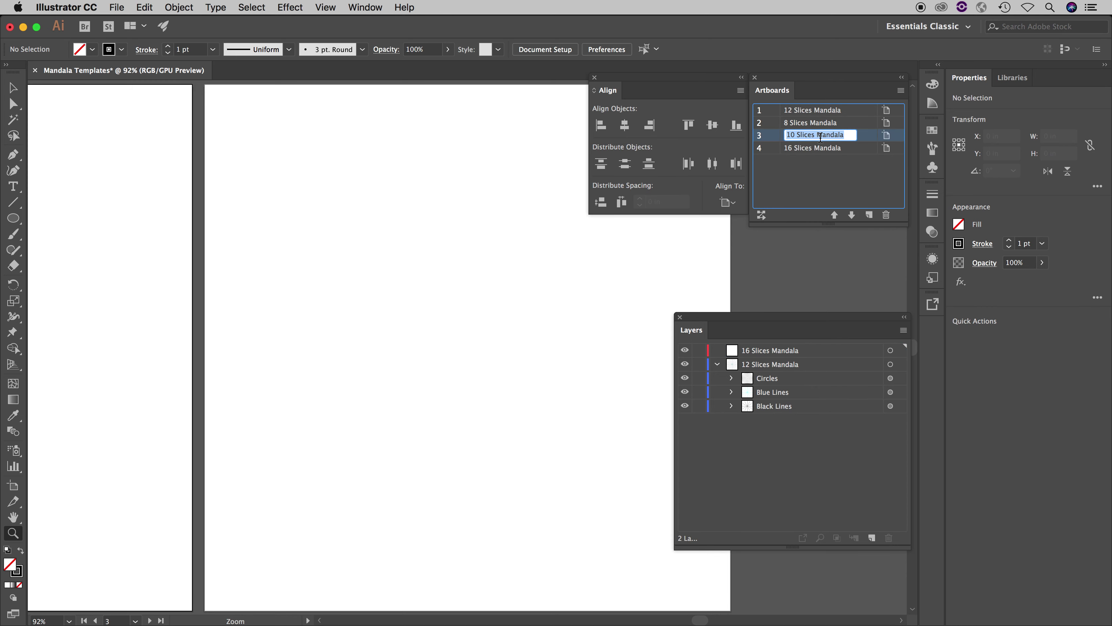
pyautogui.click(821, 452)
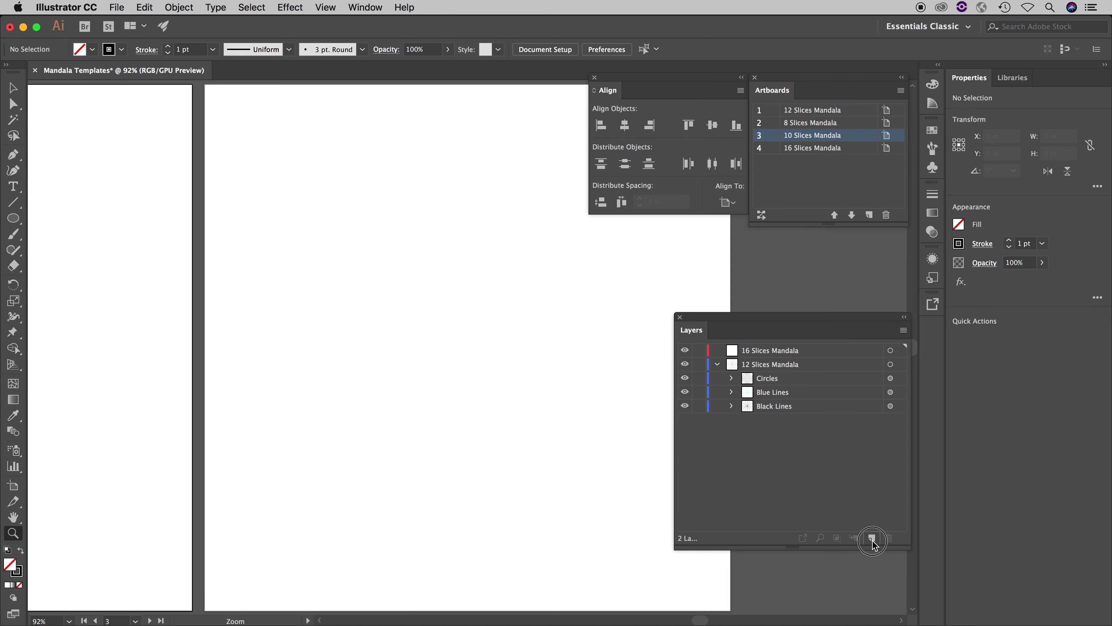
pyautogui.click(871, 539)
pyautogui.doubleClick(747, 351)
pyautogui.press('super+v')
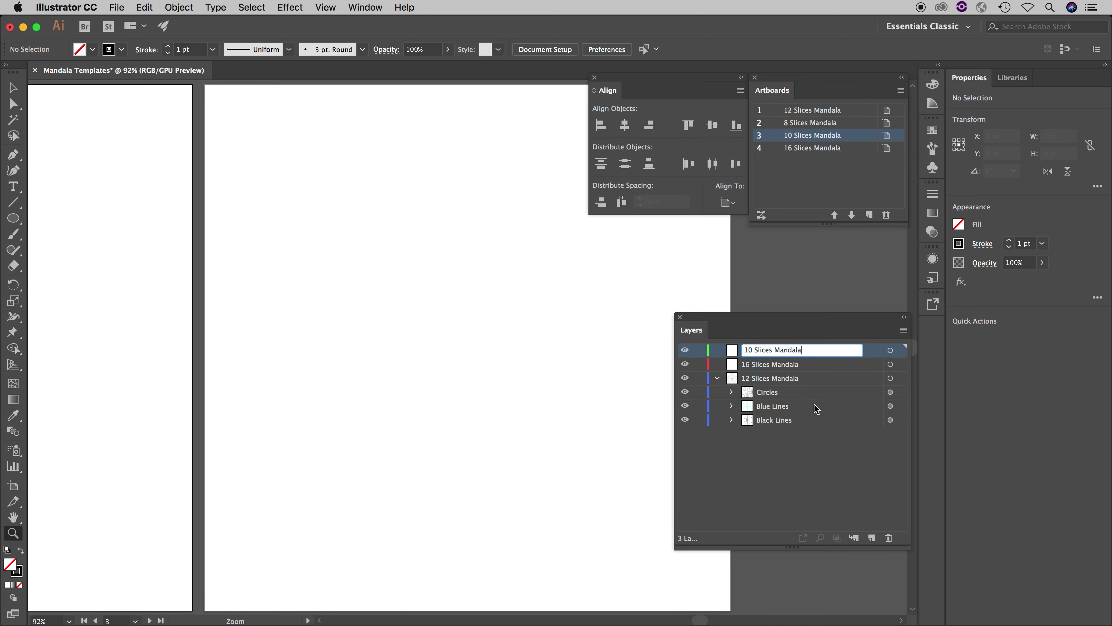
pyautogui.click(804, 500)
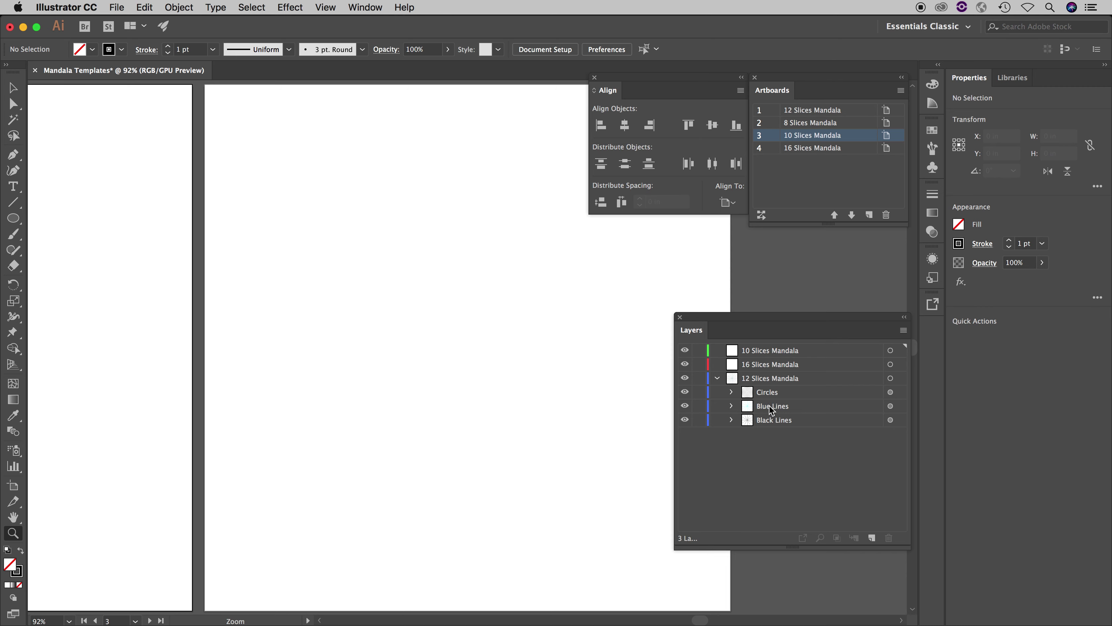
# Step: Copy the '8 Slices Mandala' artboard name and create a layer with that name
pyautogui.doubleClick(806, 124)
pyautogui.press('super+c')
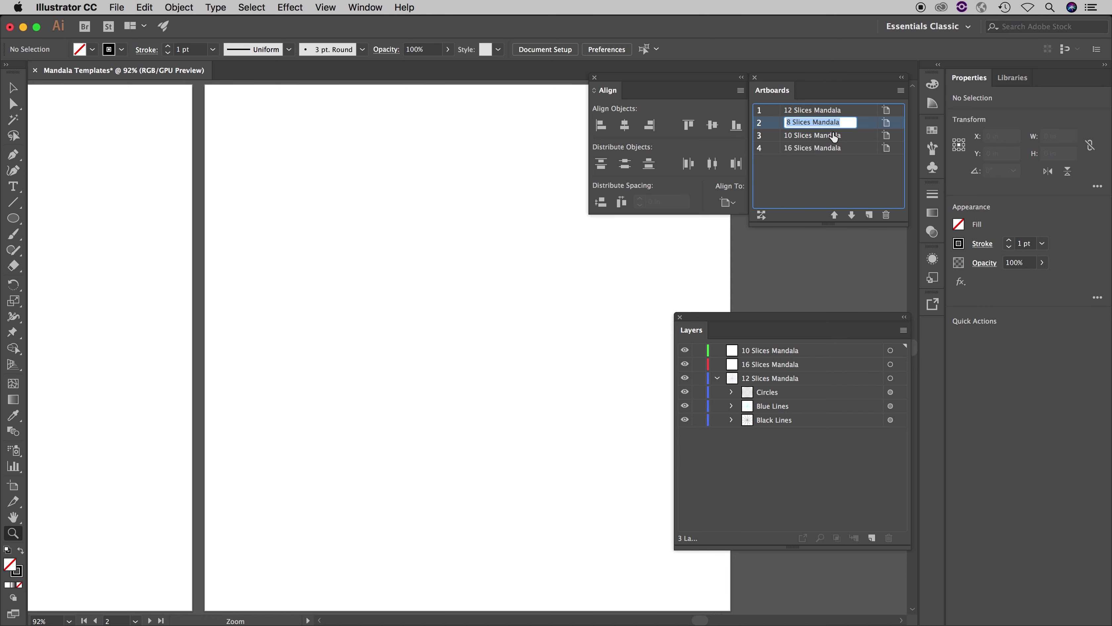
pyautogui.click(817, 450)
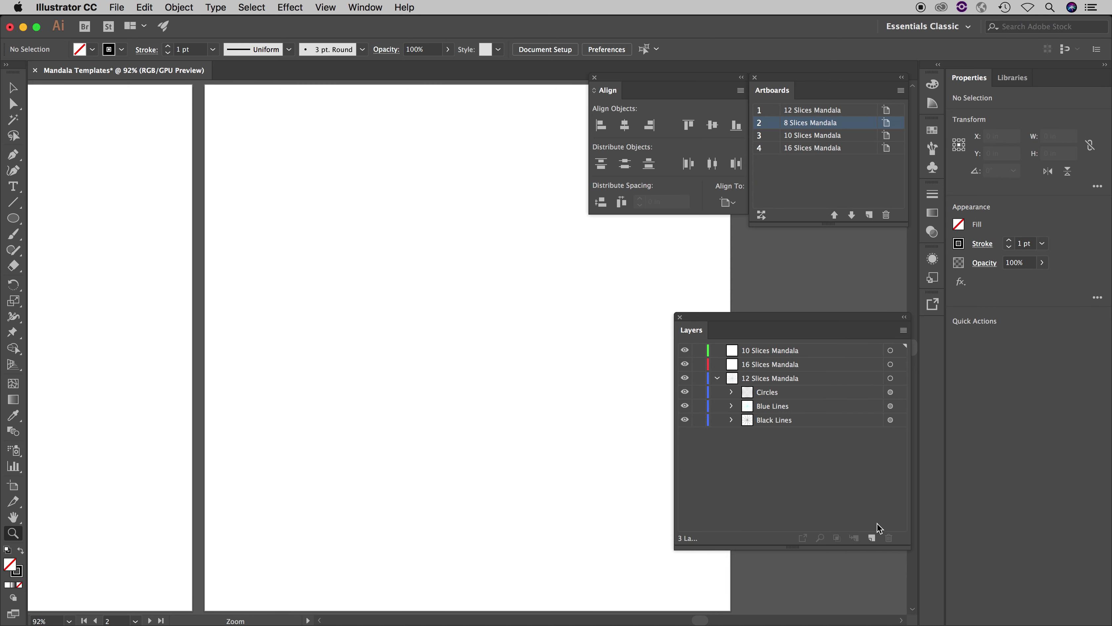
pyautogui.click(871, 537)
pyautogui.doubleClick(748, 351)
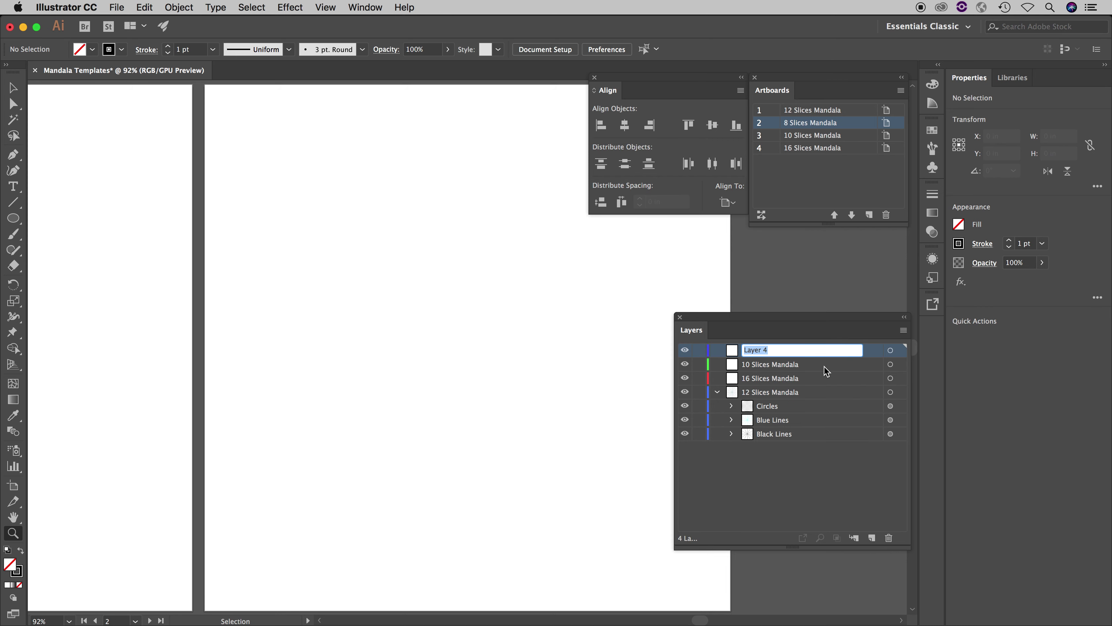
pyautogui.press('super+v')
pyautogui.press('Return')
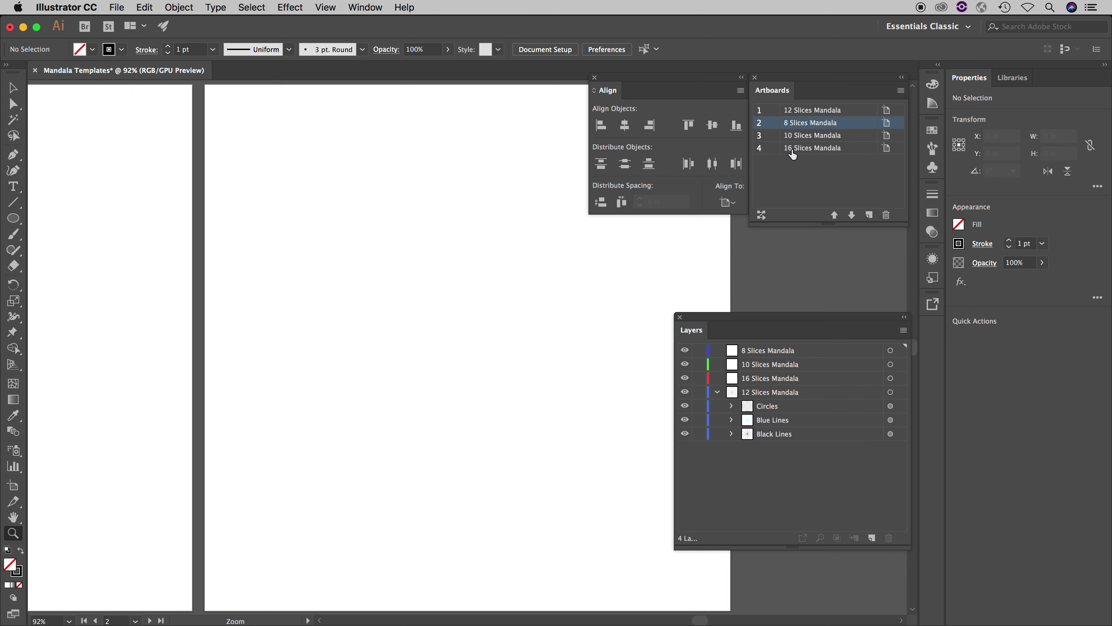
# Step: Check the 16 Slices Mandala artboard, then select the circles in 12 Slices Mandala › Circles
pyautogui.click(759, 148)
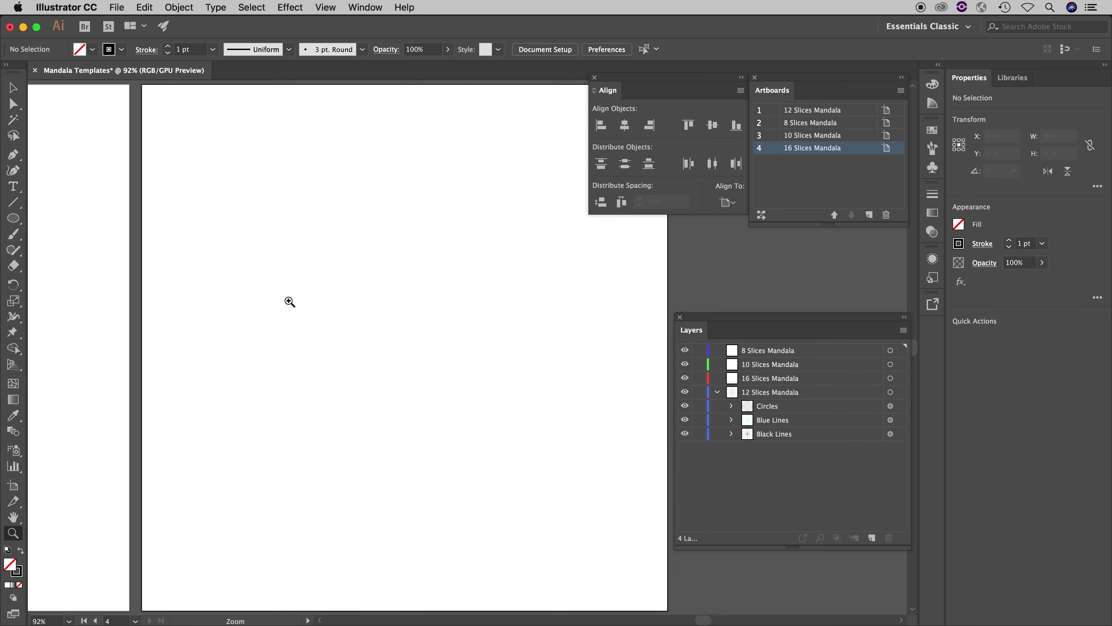
pyautogui.hotkey('shift', 'o')
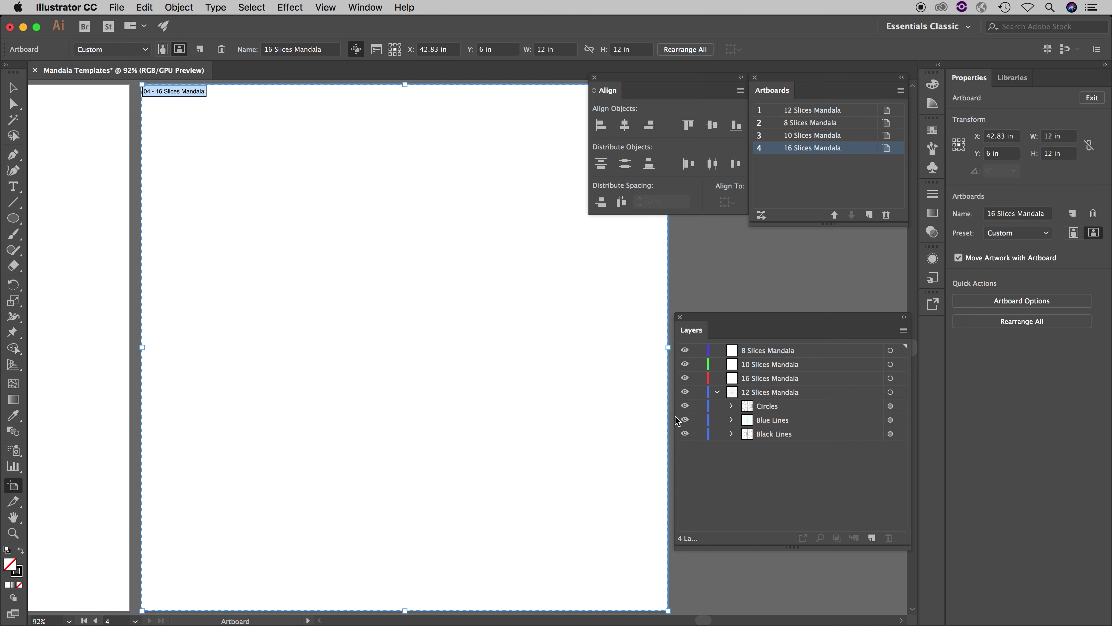
pyautogui.press('Escape')
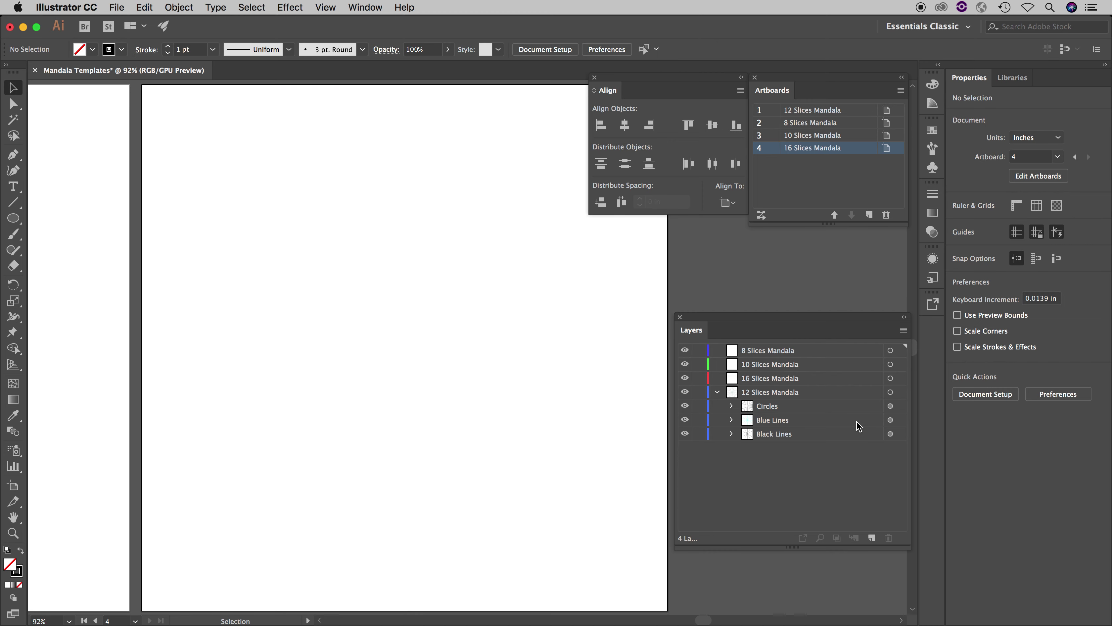
pyautogui.click(800, 406)
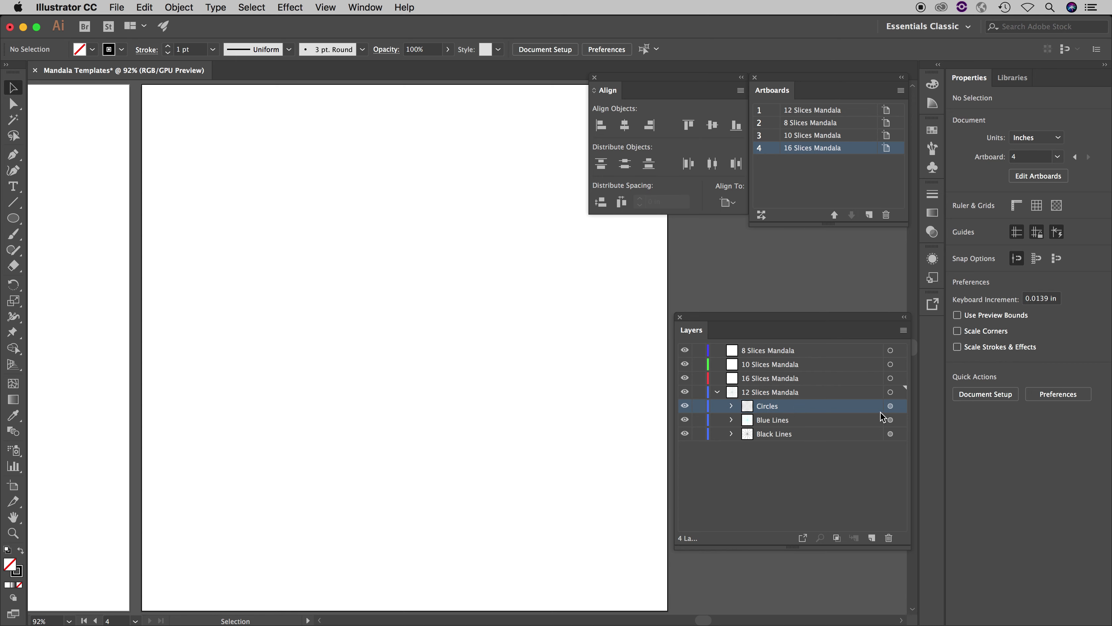
pyautogui.click(890, 406)
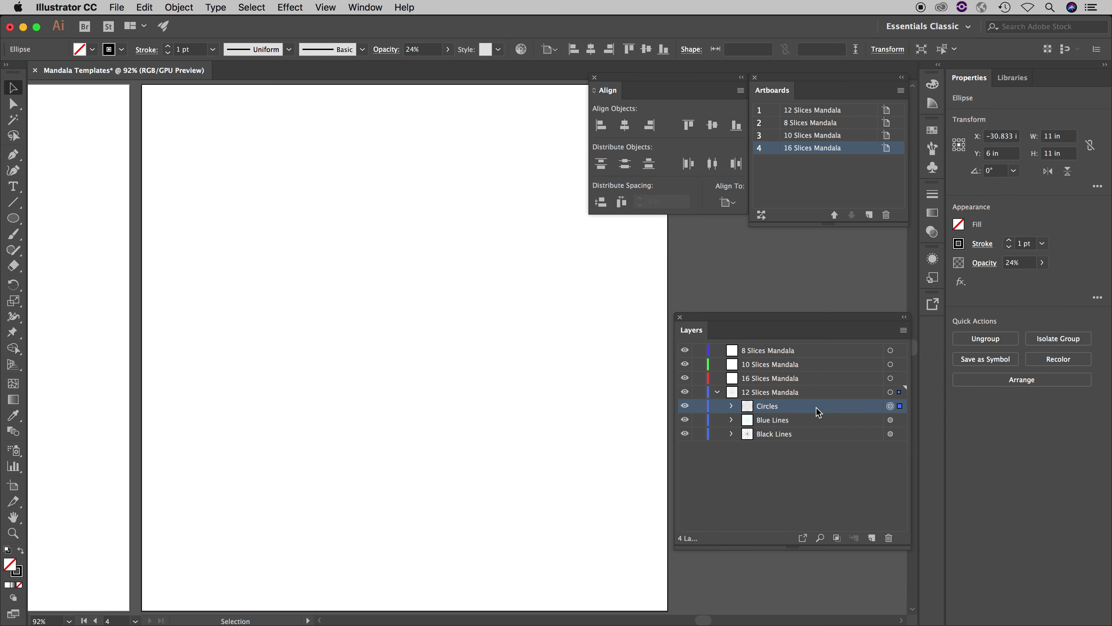
# Step: Paste the circles into the 16 Slices Mandala layer and expand its new Circles sublayer
pyautogui.click(770, 379)
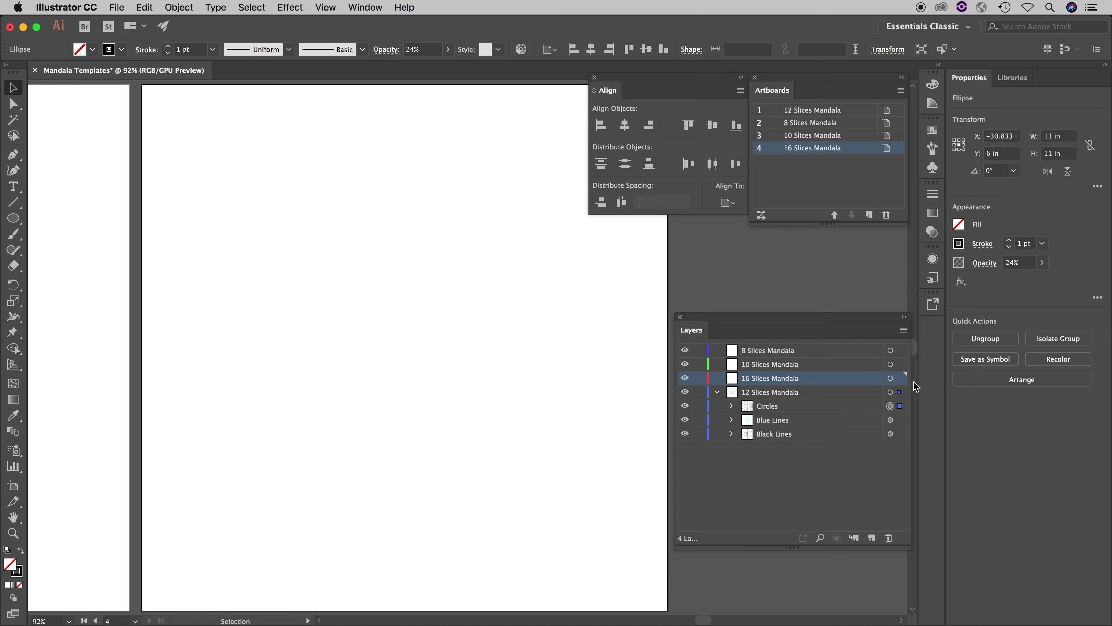
pyautogui.click(890, 379)
pyautogui.press('super+v')
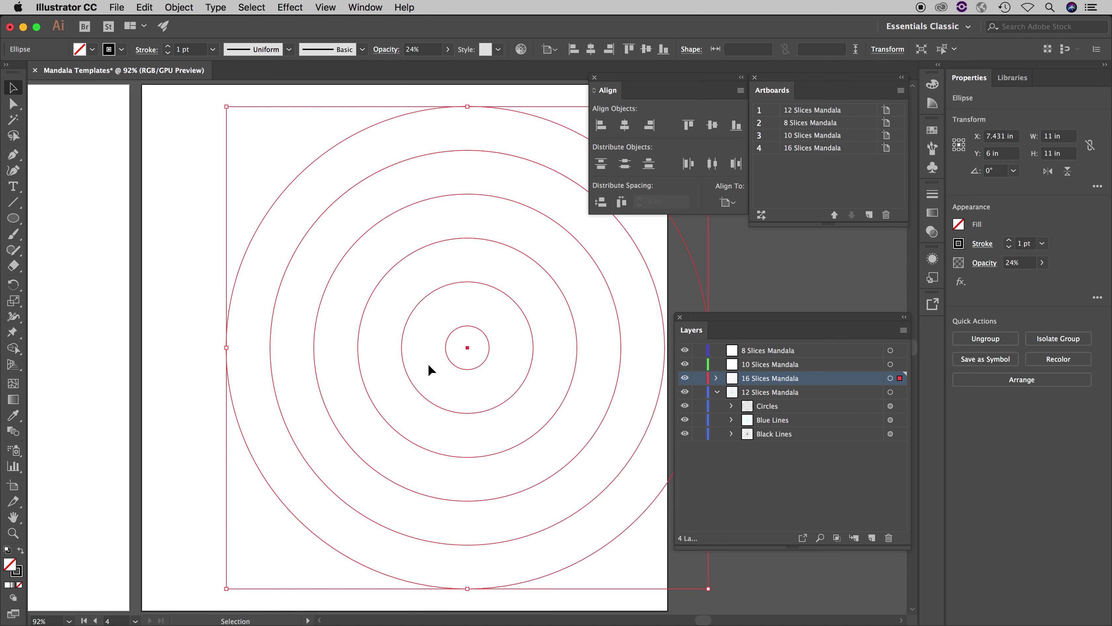
pyautogui.click(716, 378)
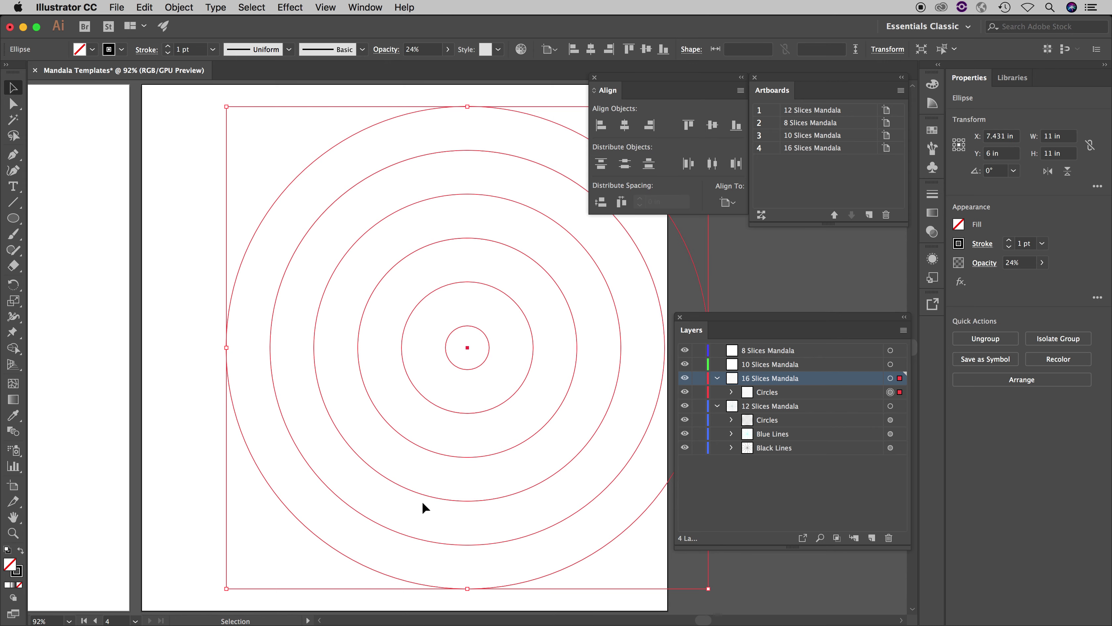
# Step: Centre the circles horizontally and vertically on the artboard and lock 16 Slices Mandala › Circles
pyautogui.click(728, 202)
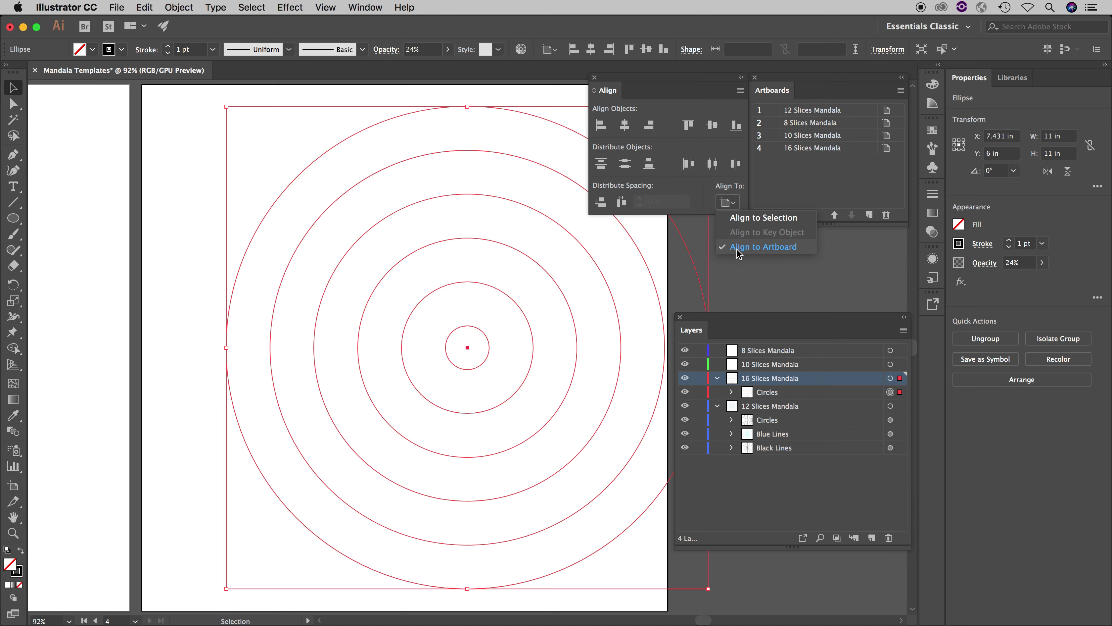
pyautogui.click(690, 247)
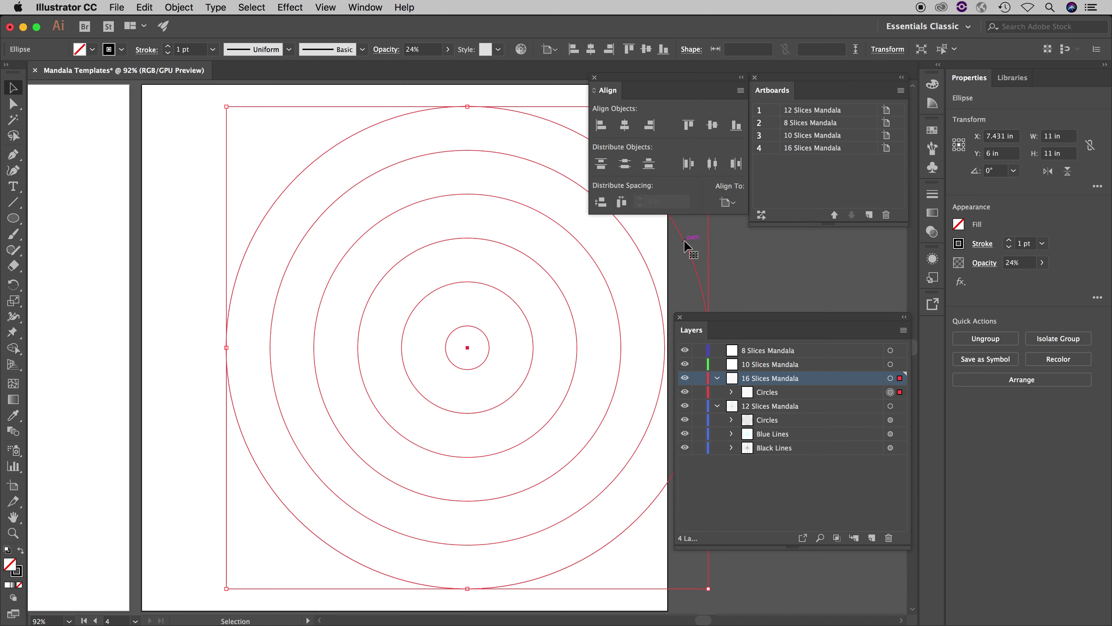
pyautogui.click(622, 126)
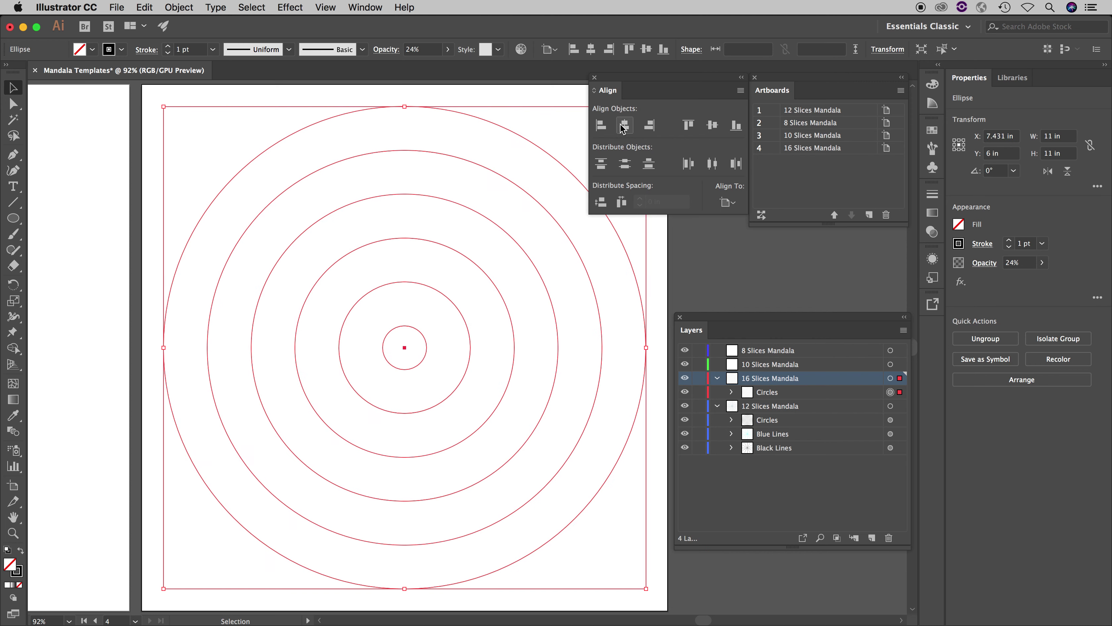
pyautogui.click(714, 127)
pyautogui.click(699, 392)
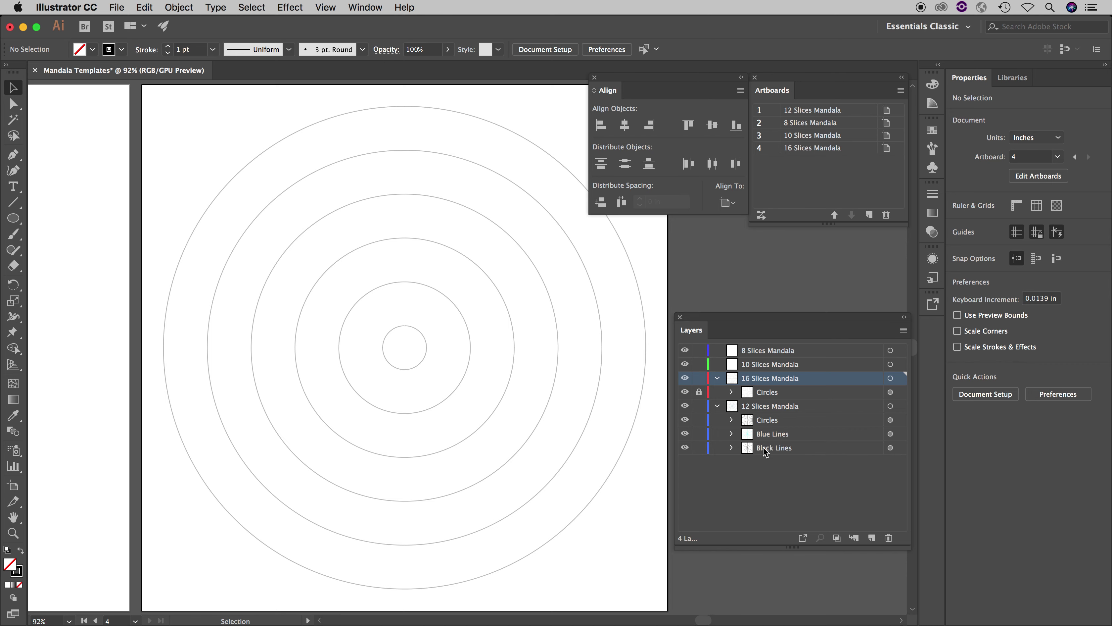
pyautogui.click(766, 421)
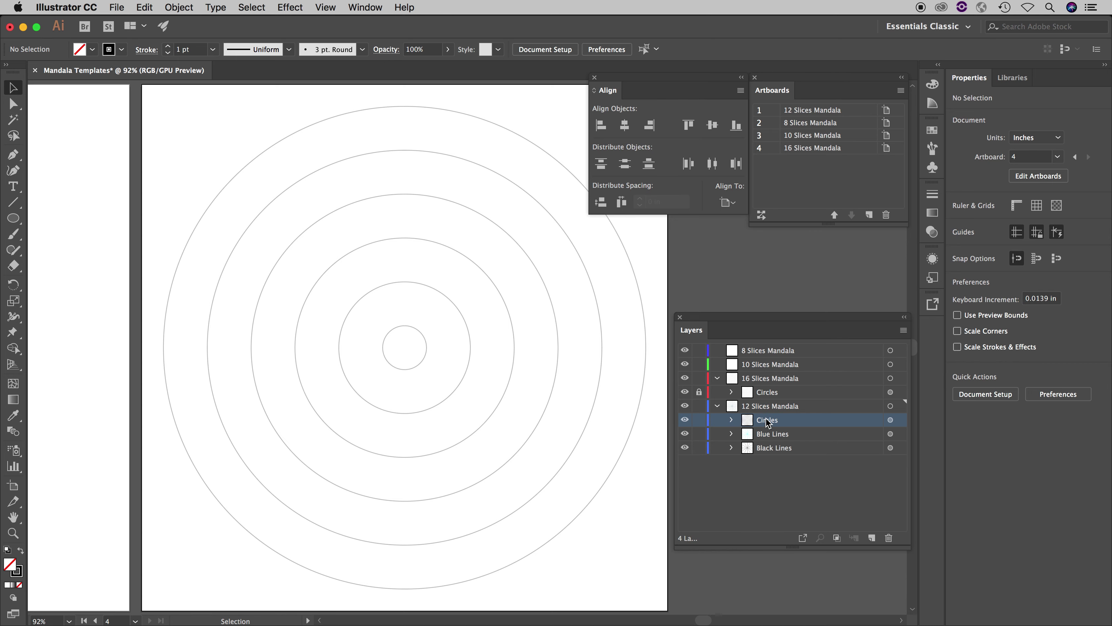
# Step: Move 12 Slices Mandala › Circles below Black Lines and lock all layers and sublayers
pyautogui.moveTo(767, 422); pyautogui.dragTo(767, 449)
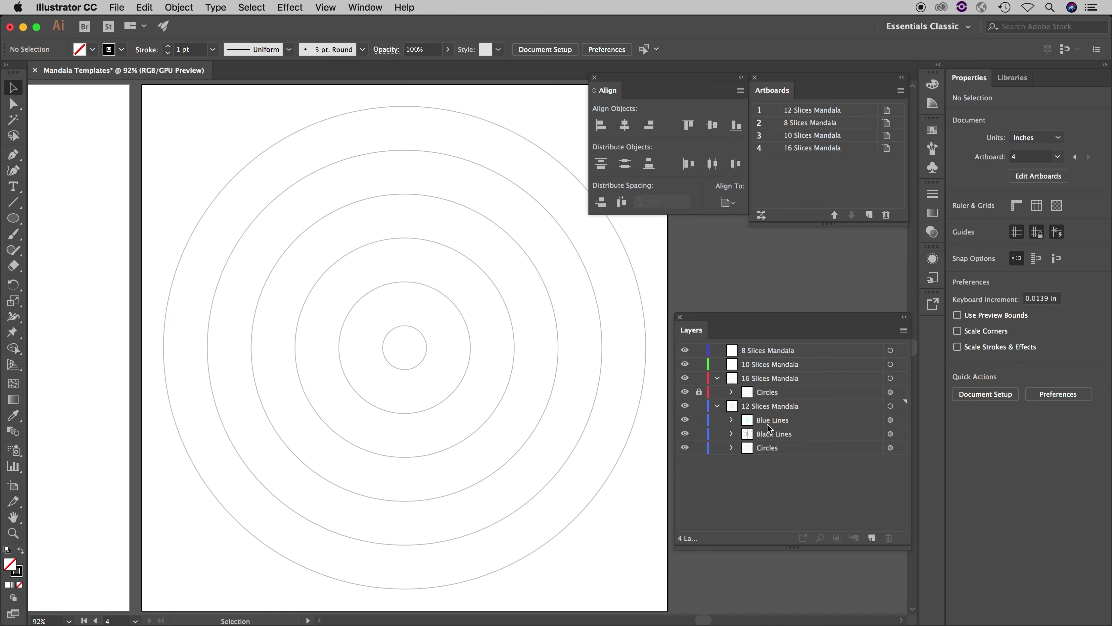
pyautogui.click(699, 447)
pyautogui.click(699, 434)
pyautogui.click(699, 419)
pyautogui.click(699, 378)
pyautogui.click(699, 364)
pyautogui.click(698, 350)
pyautogui.click(698, 406)
# Step: Unlock 16 Slices Mandala as the active layer, keeping its Circles sublayer locked
pyautogui.click(698, 379)
pyautogui.click(718, 406)
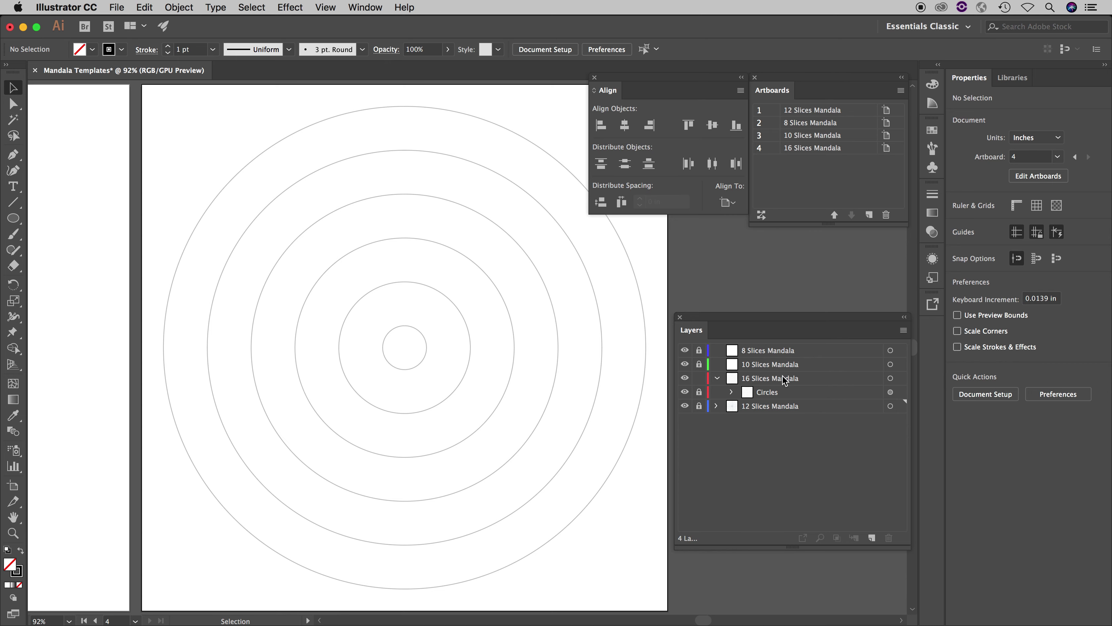
pyautogui.click(781, 379)
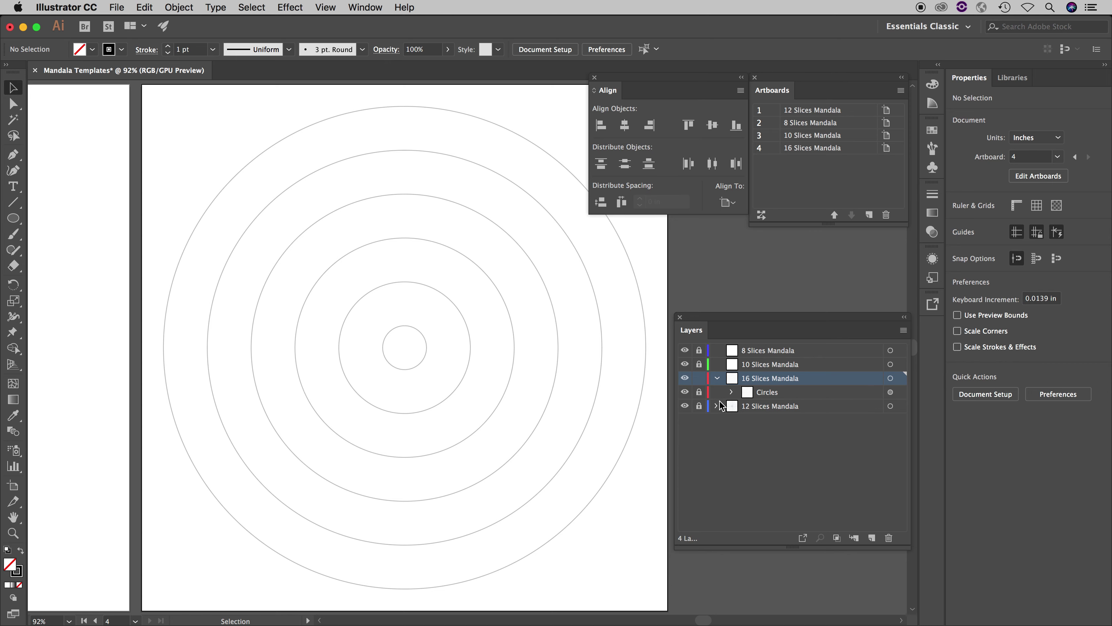
pyautogui.click(700, 392)
# Step: Draw a 12 in horizontal line centred on the artboard through the circles
pyautogui.click(16, 209)
pyautogui.click(311, 333)
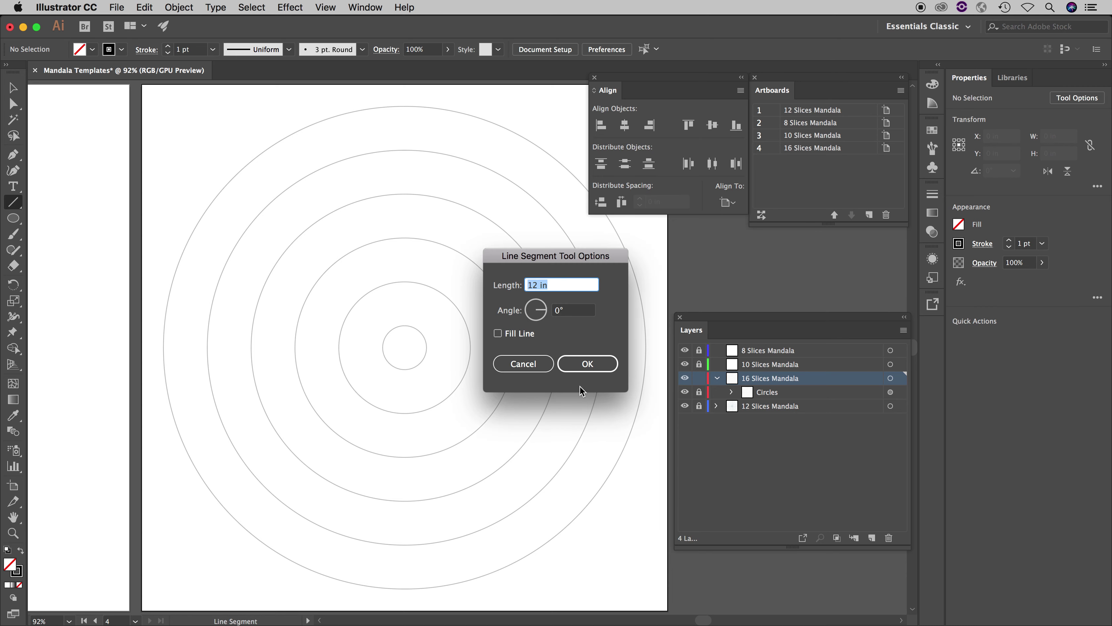
pyautogui.click(585, 365)
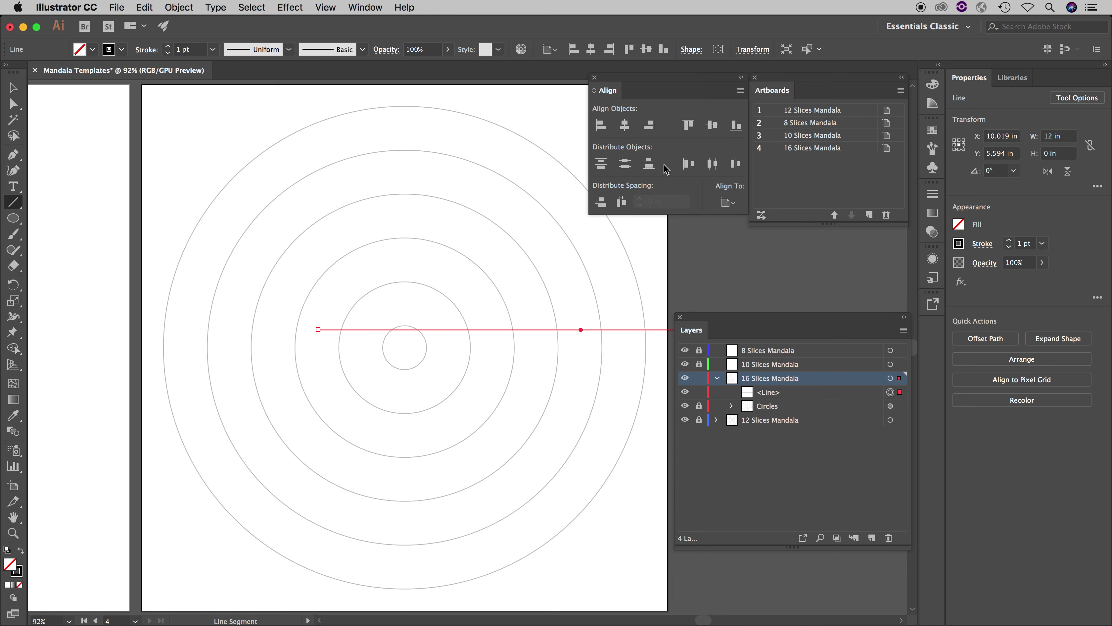
pyautogui.click(624, 127)
pyautogui.click(712, 126)
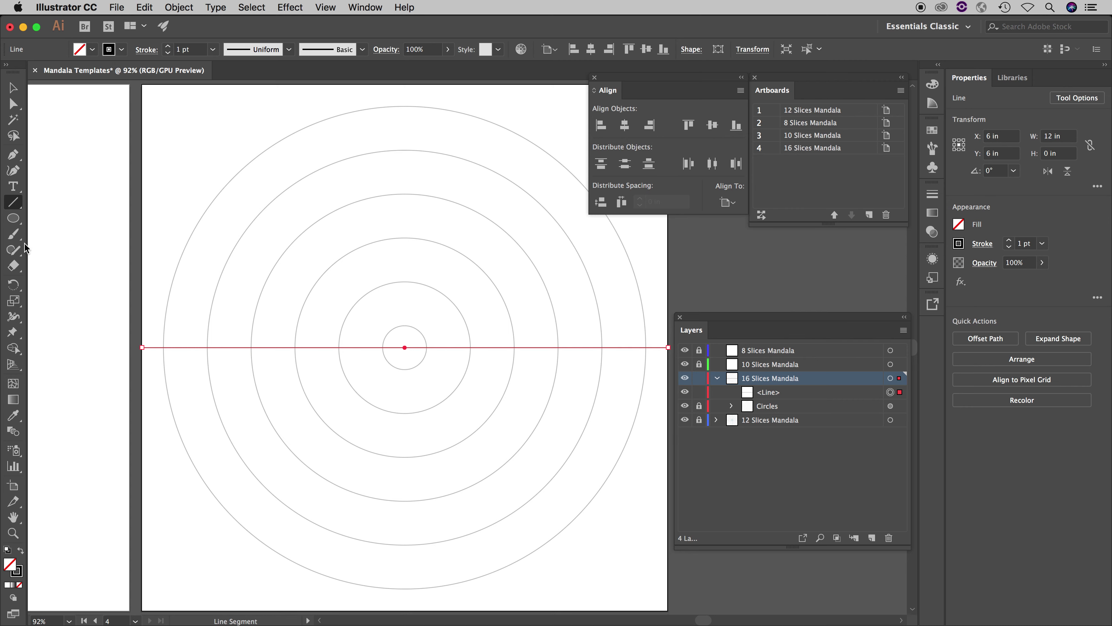
# Step: Make a rotated copy of the line at 360/16 = 22.5°
pyautogui.doubleClick(9, 289)
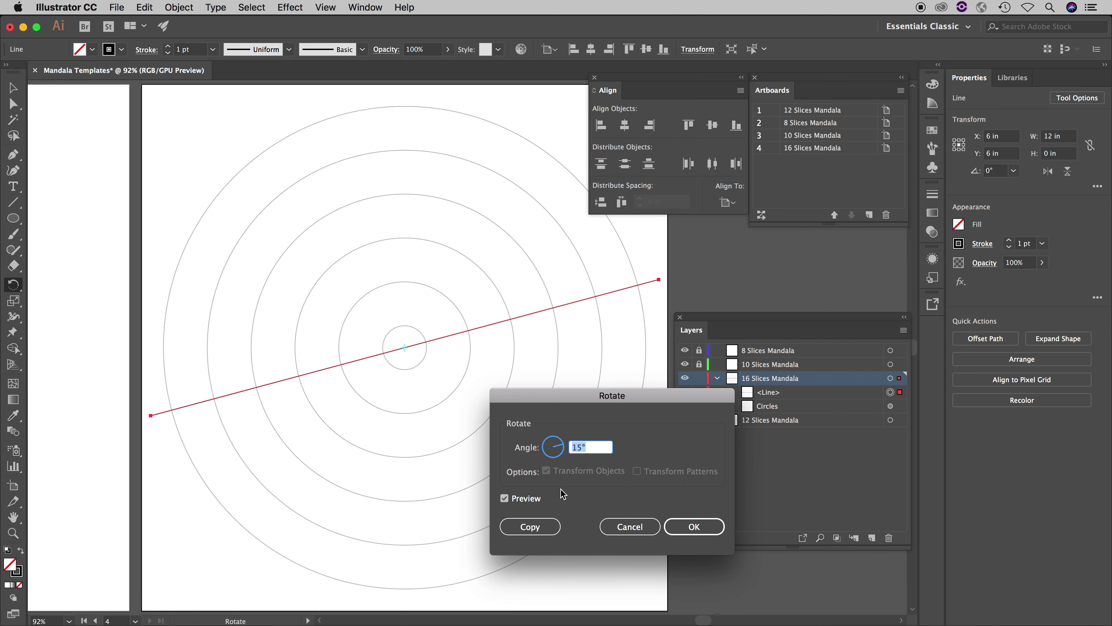
pyautogui.click(600, 447)
pyautogui.click(560, 446)
pyautogui.write('360/16')
pyautogui.click(531, 528)
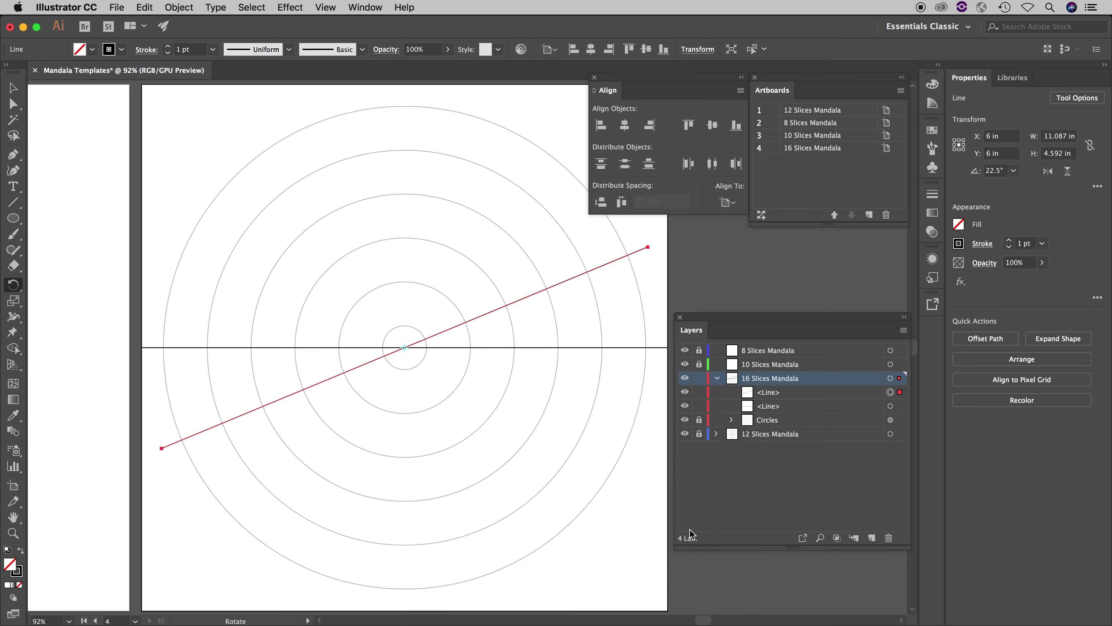
# Step: Repeat the rotated copy for the remaining spokes, then group all the lines
pyautogui.press('super+d')
pyautogui.press('super+d')
pyautogui.press('super+d')
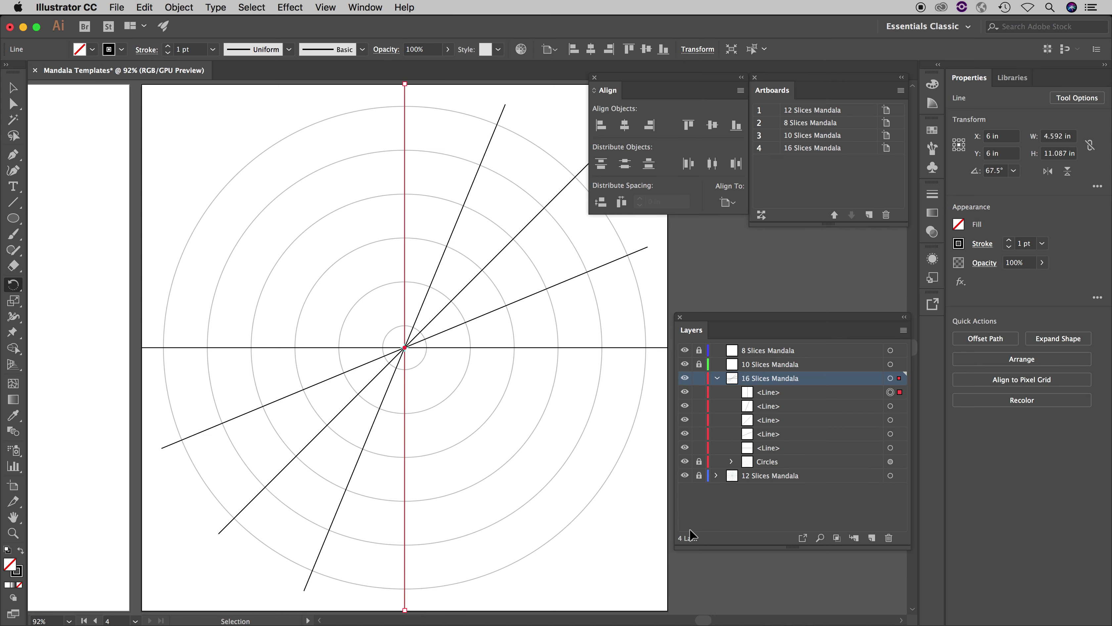
pyautogui.press('super+d')
pyautogui.press('super+d')
pyautogui.press('super+d')
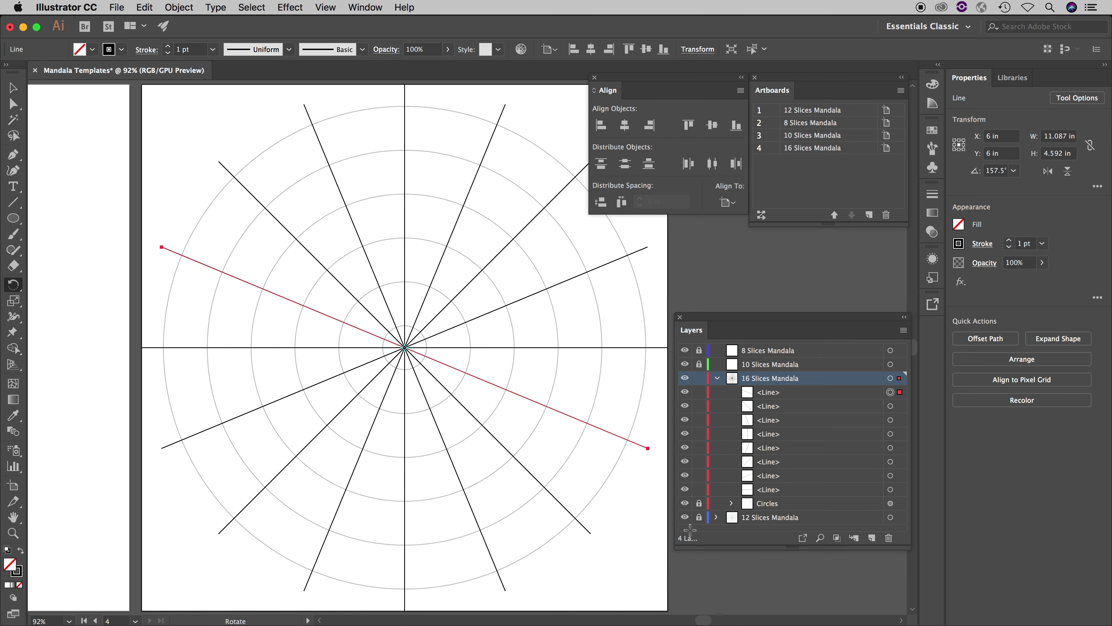
pyautogui.press('super+a')
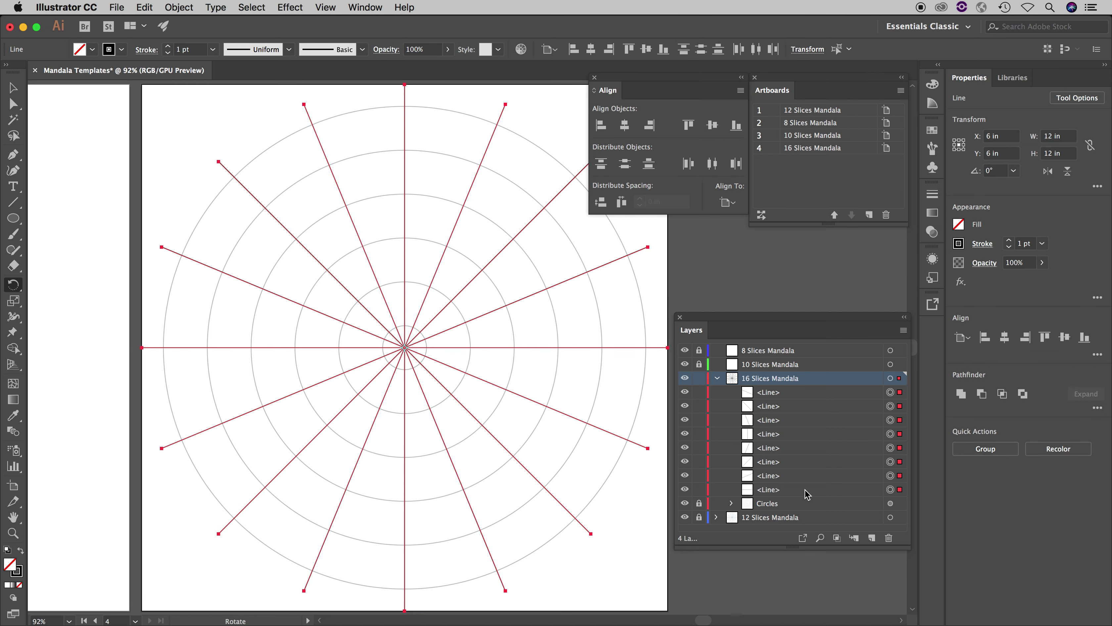
pyautogui.press('super+g')
# Step: Rename the line group 'Black Lines'
pyautogui.click(775, 397)
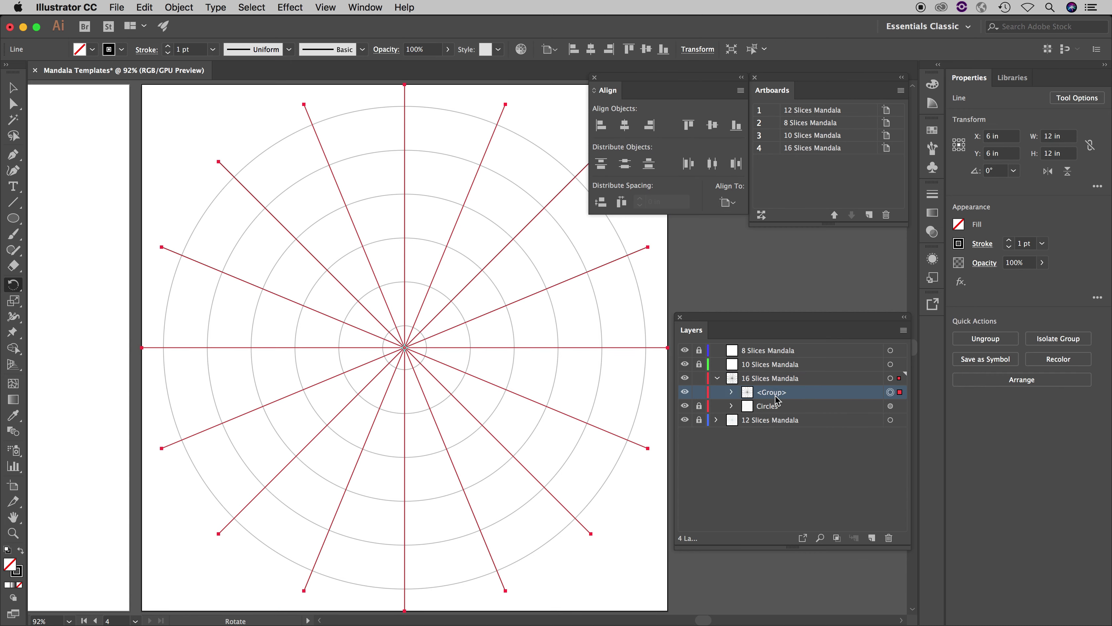
pyautogui.doubleClick(775, 393)
pyautogui.write('Bla')
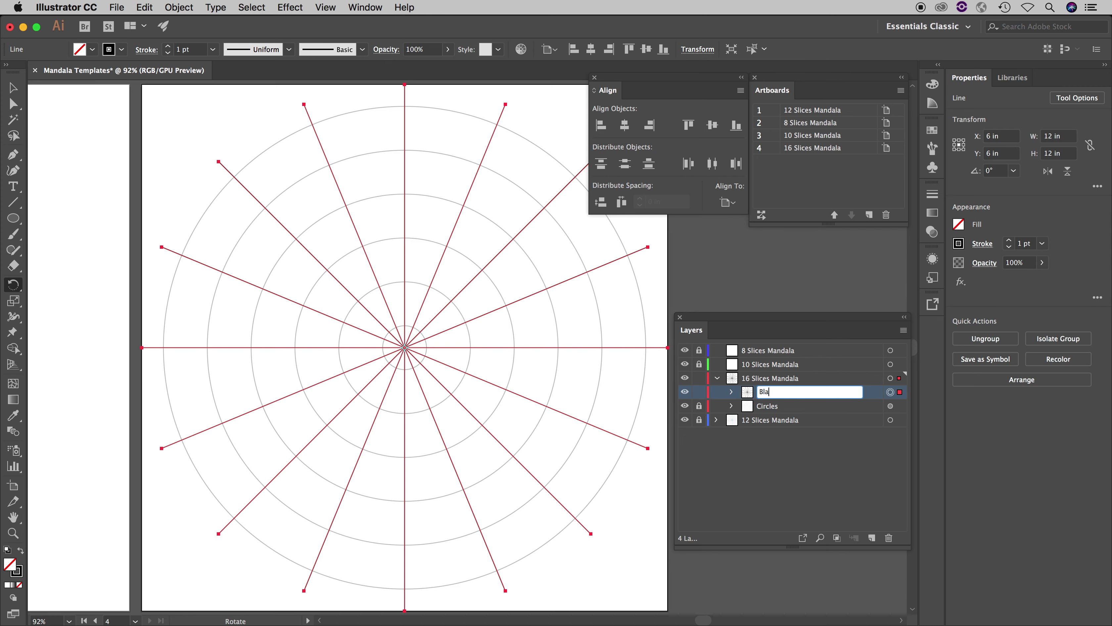
pyautogui.write('ck Lines')
pyautogui.press('Return')
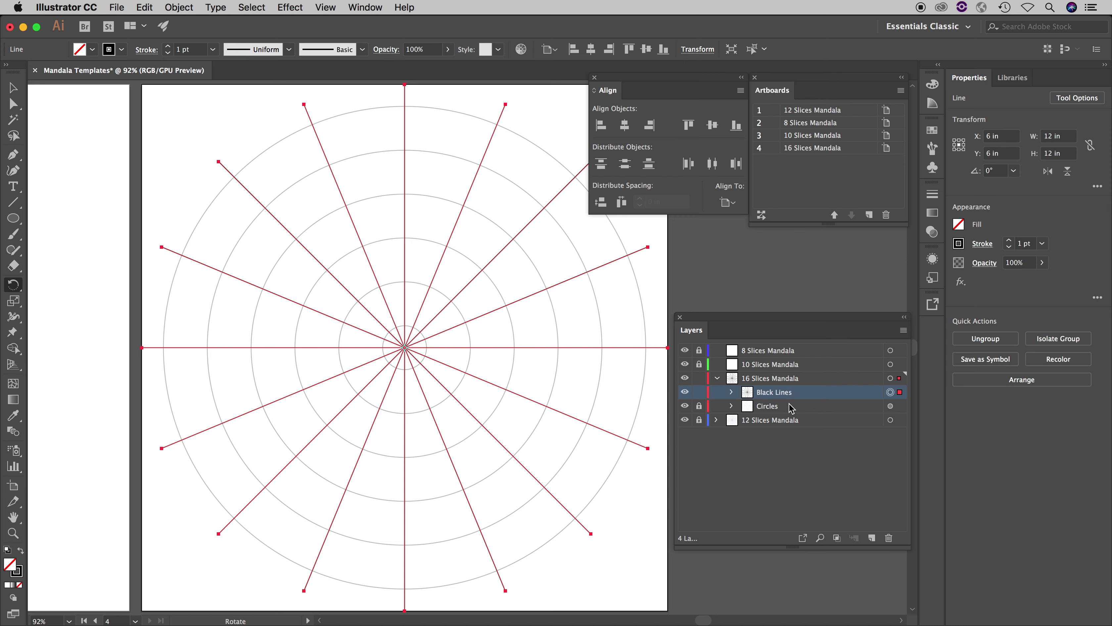
# Step: Duplicate the Black Lines group and rename the copy 'Blue Lines'
pyautogui.click(904, 330)
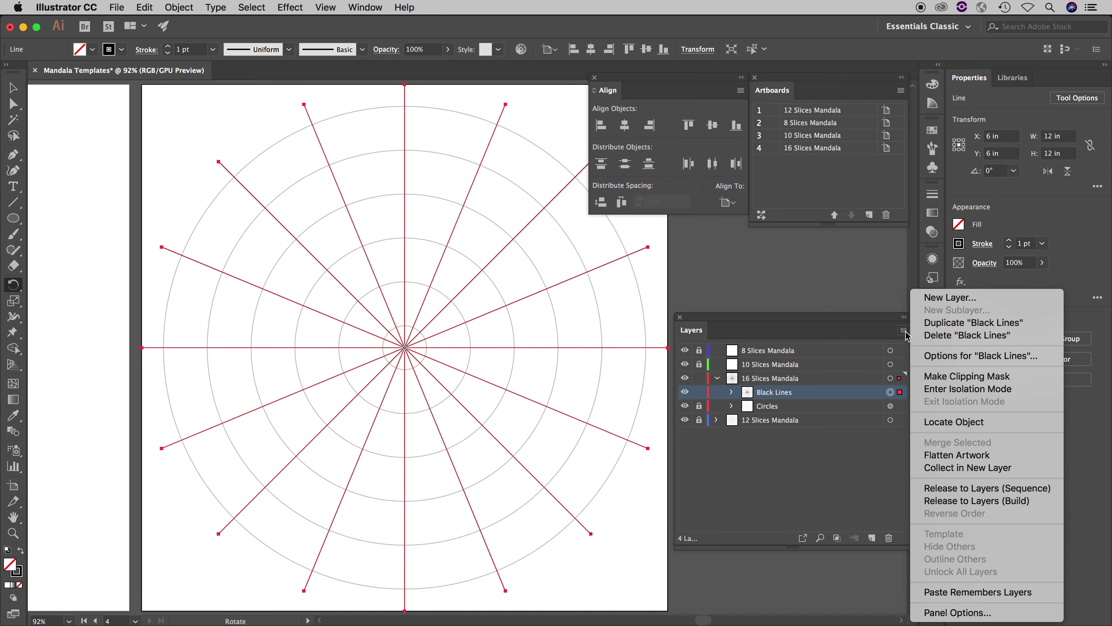
pyautogui.click(945, 324)
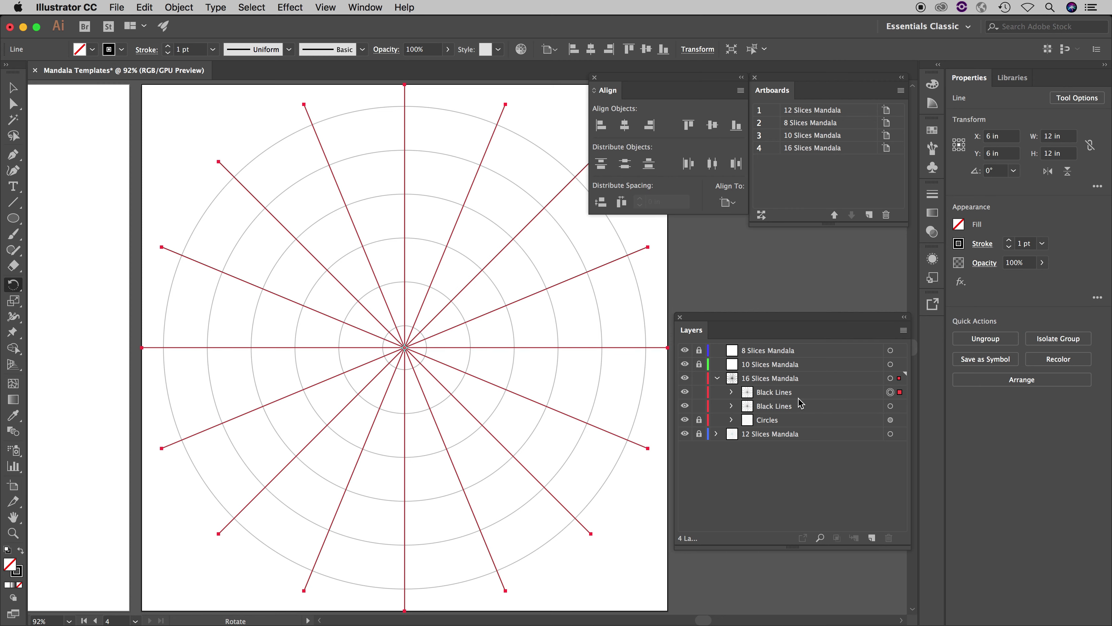
pyautogui.doubleClick(766, 392)
pyautogui.doubleClick(767, 391)
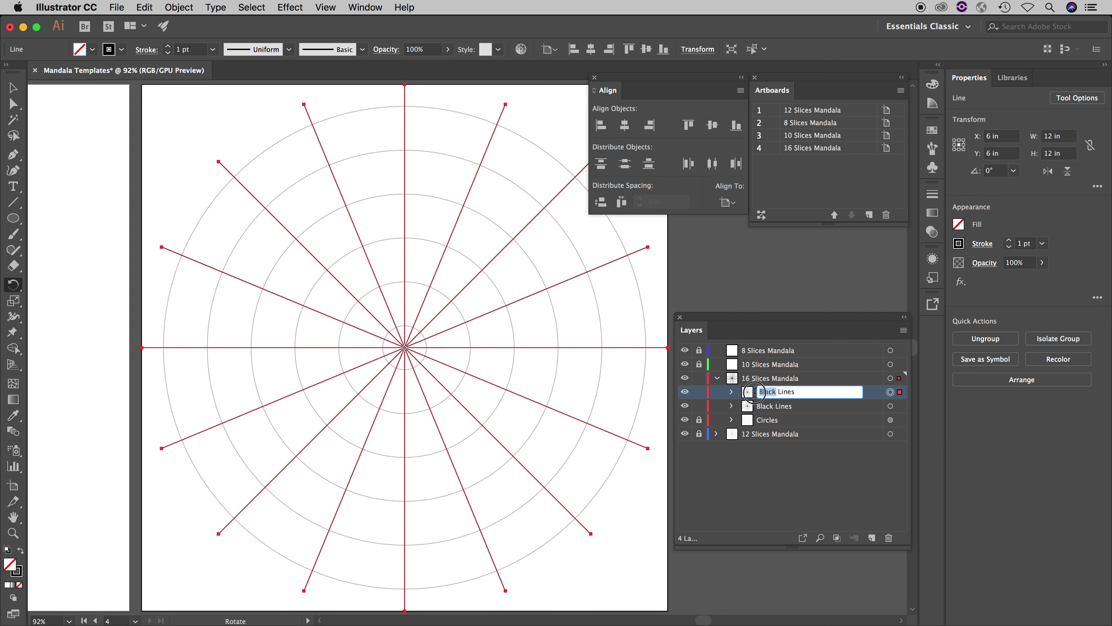
pyautogui.write('Blue')
pyautogui.click(800, 406)
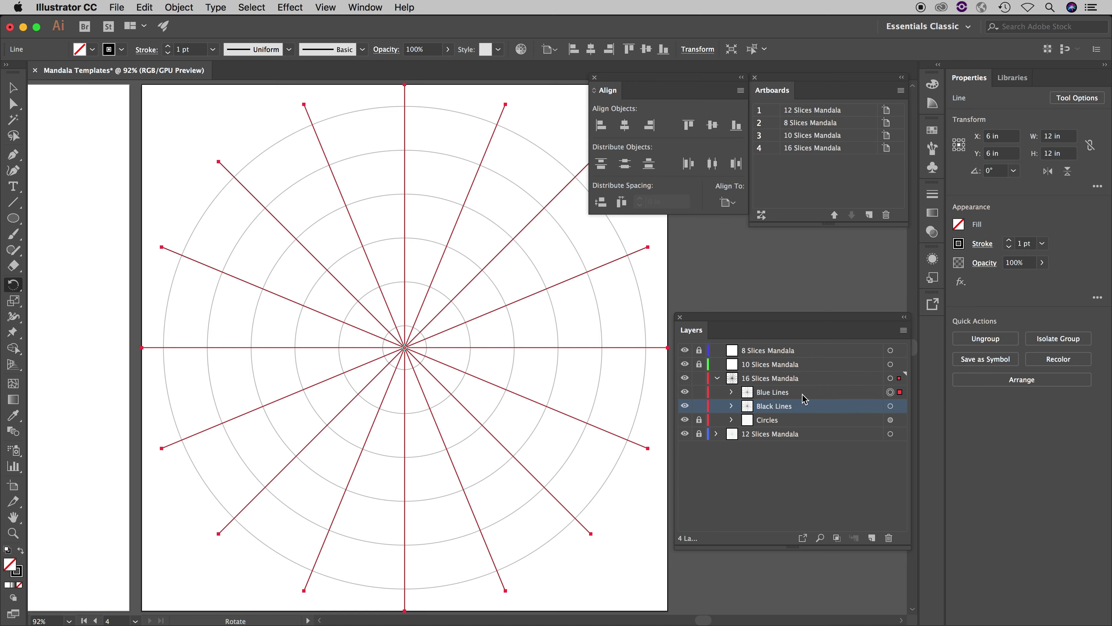
pyautogui.click(804, 398)
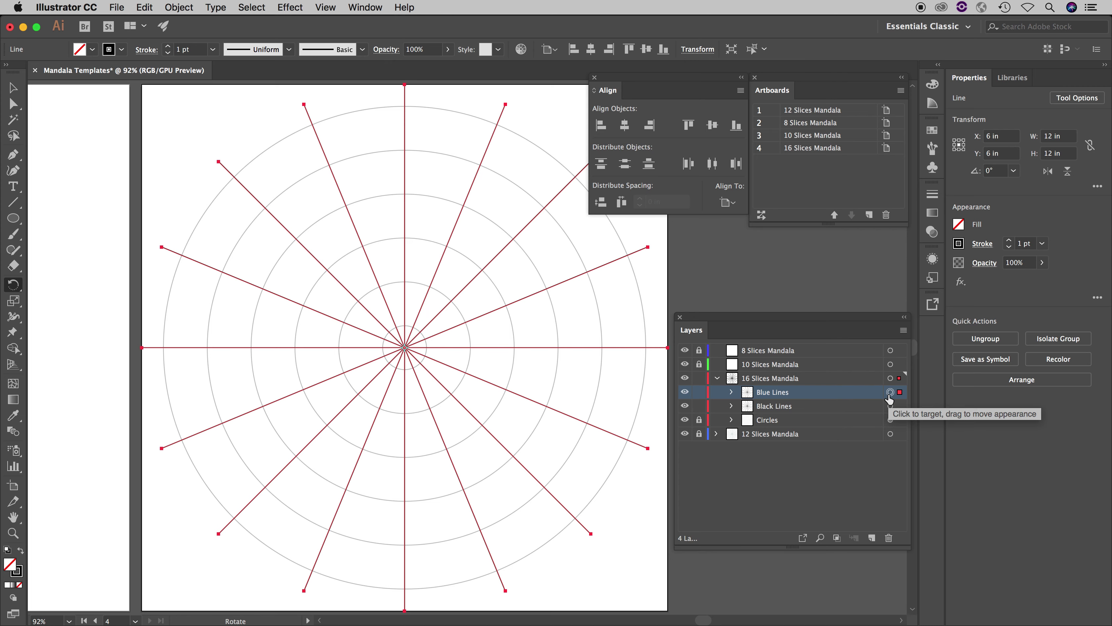
# Step: Give Blue Lines a cyan stroke and rotate it 22.5/2 = 11.25°
pyautogui.click(962, 245)
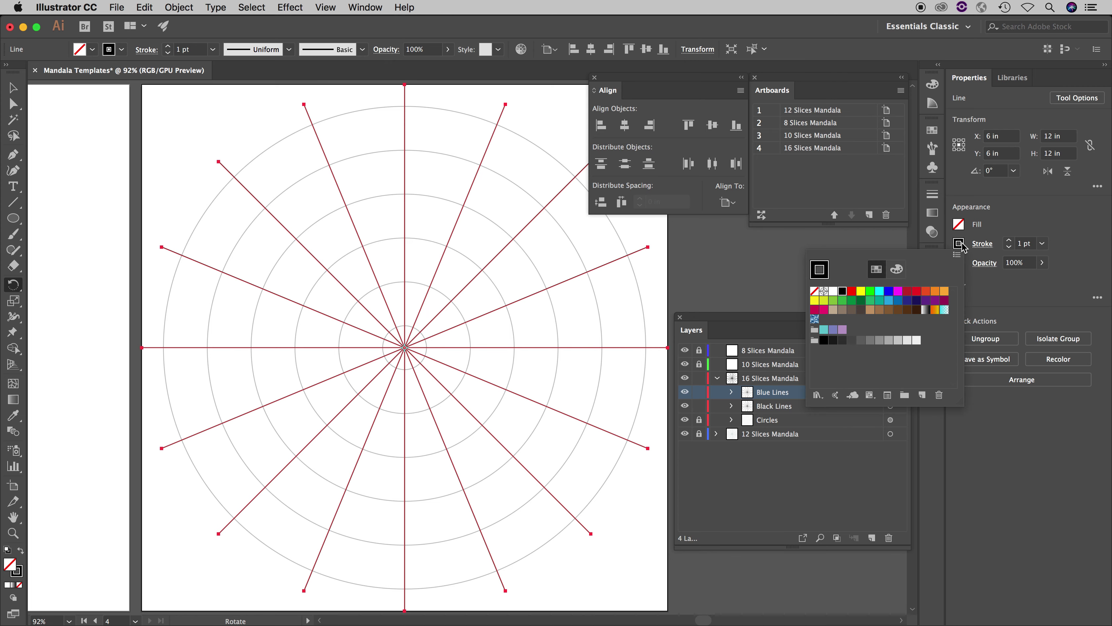
pyautogui.click(879, 296)
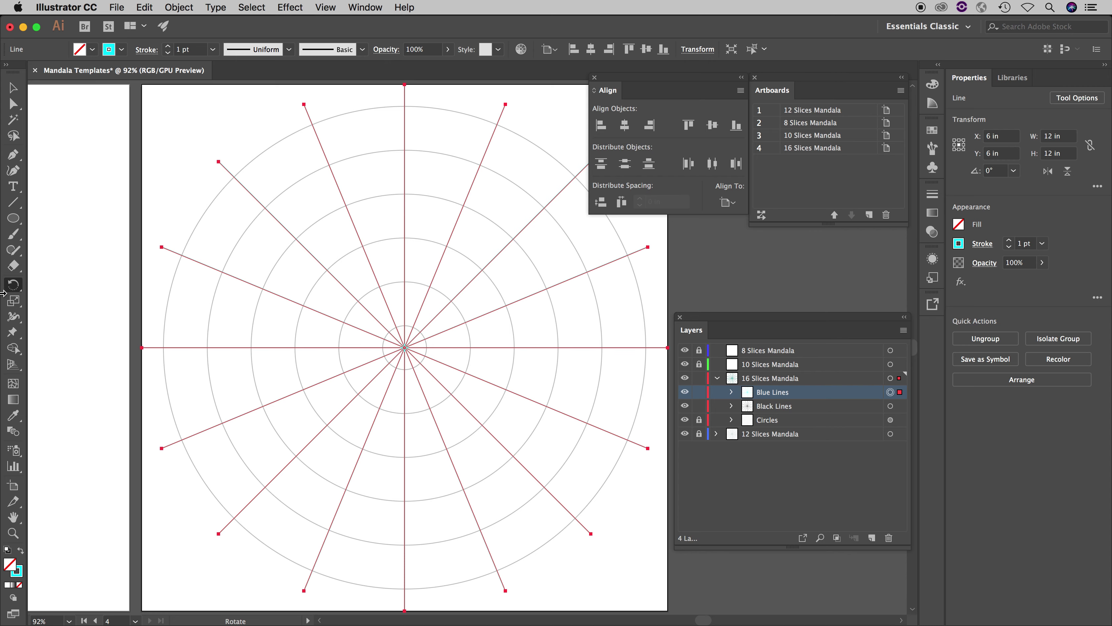
pyautogui.doubleClick(13, 284)
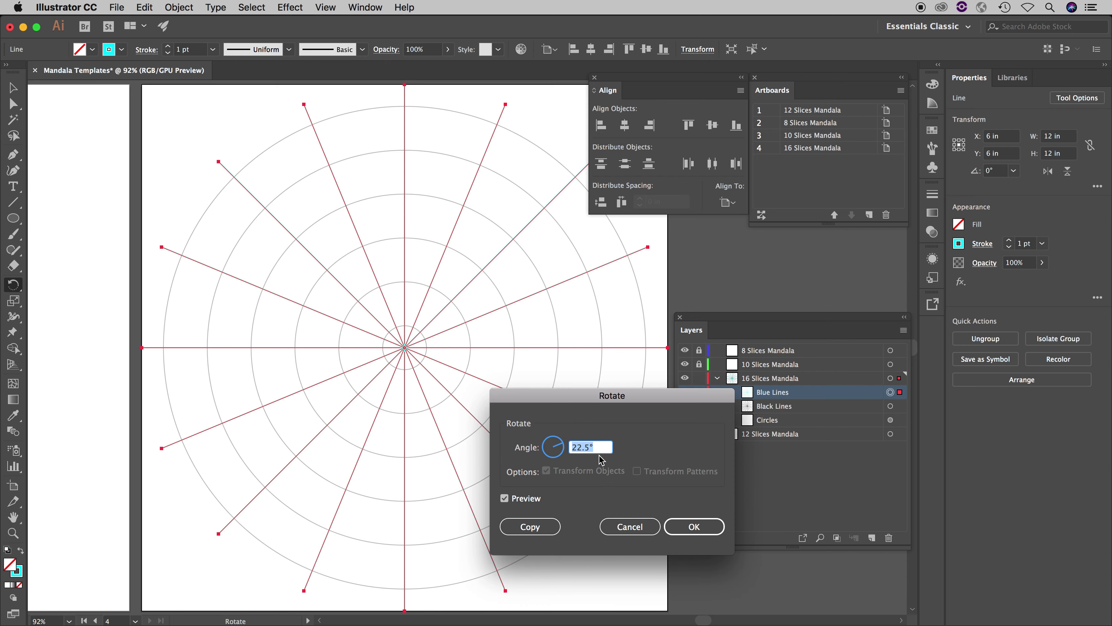
pyautogui.click(588, 447)
pyautogui.click(598, 448)
pyautogui.write('/2')
pyautogui.click(694, 527)
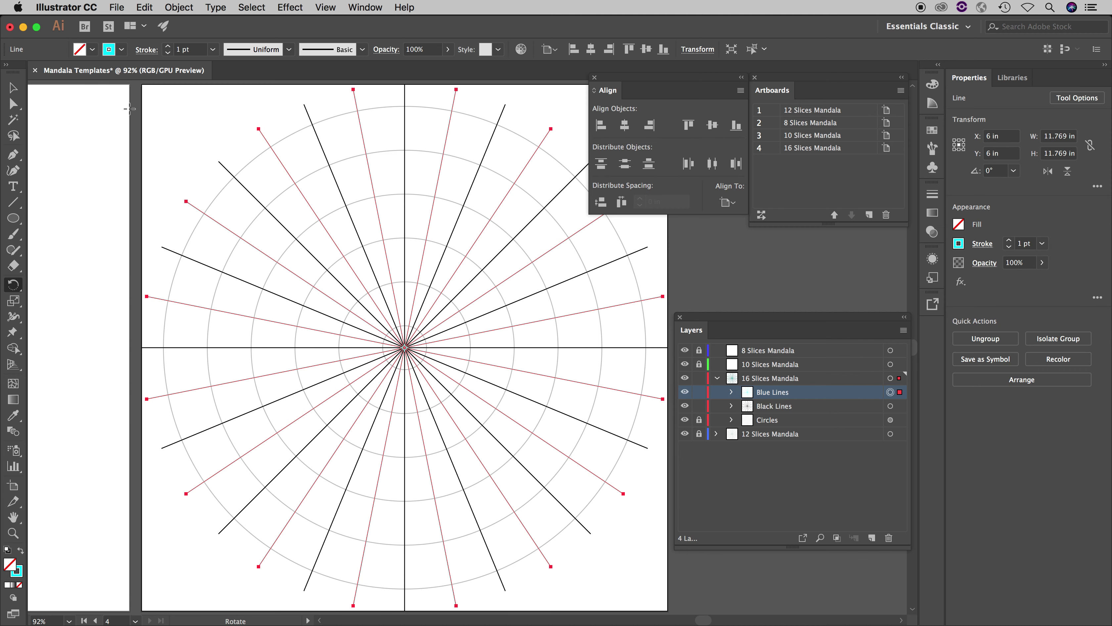
pyautogui.press('v')
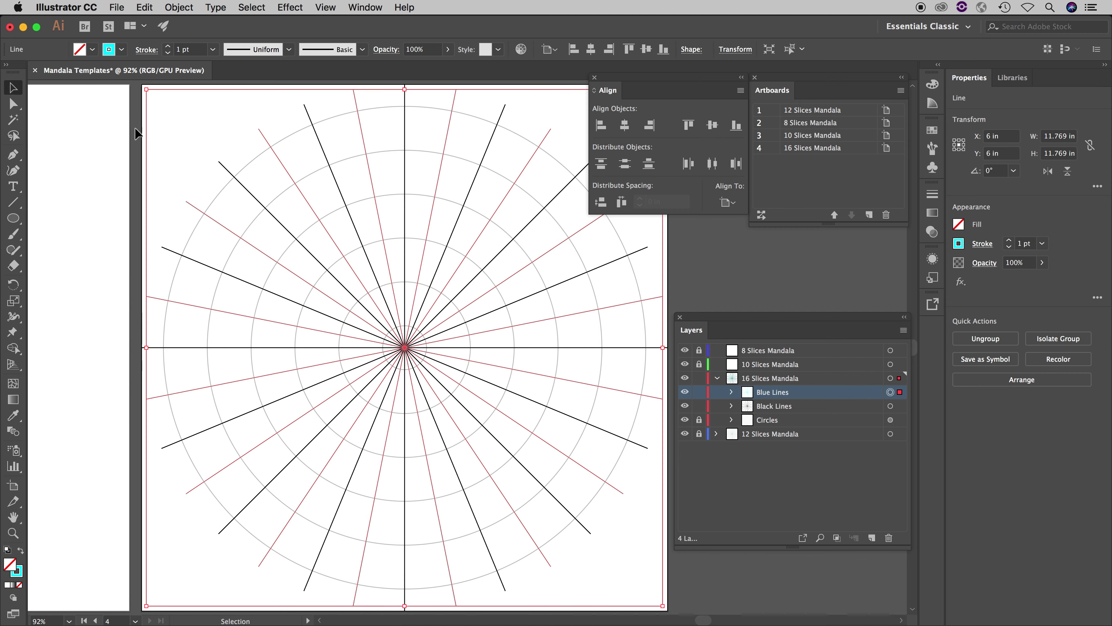
# Step: Unlock the Circles sublayer and select the Blue Lines, Black Lines and Circles artwork together
pyautogui.click(132, 128)
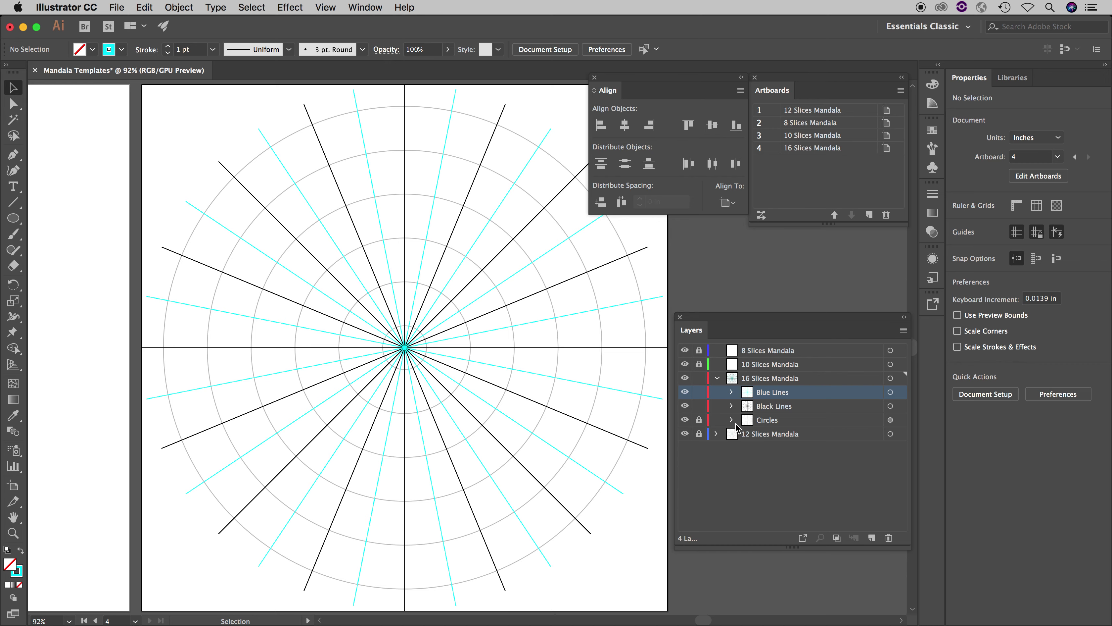
pyautogui.click(698, 419)
pyautogui.keyDown('super'); pyautogui.click(781, 405); pyautogui.keyUp('super')
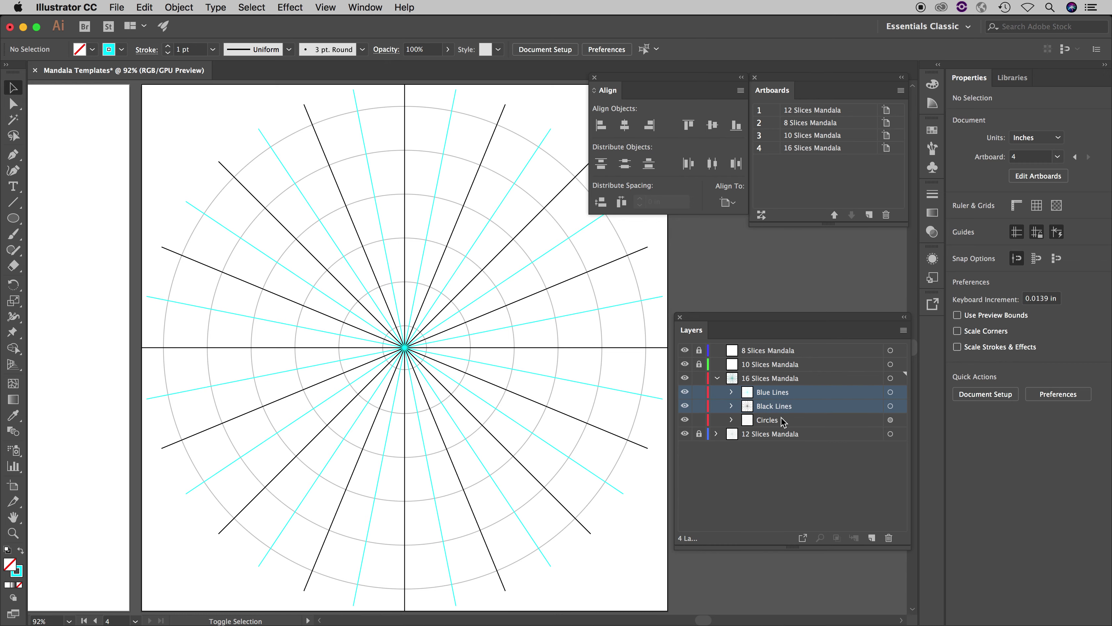
pyautogui.keyDown('super'); pyautogui.click(781, 417); pyautogui.keyUp('super')
pyautogui.click(890, 392)
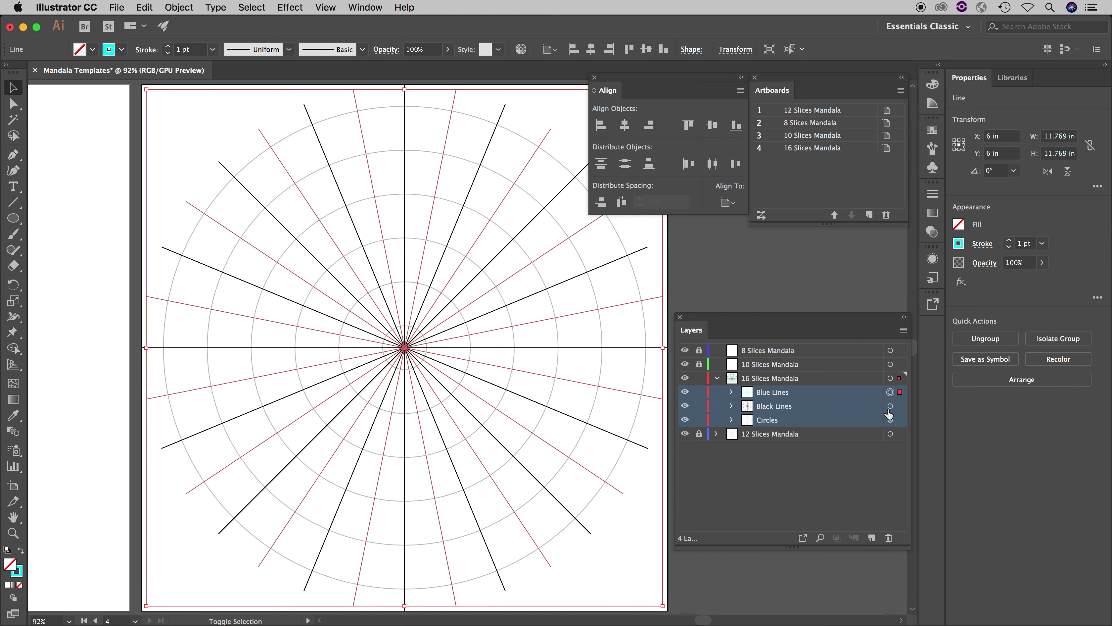
pyautogui.keyDown('shift'); pyautogui.click(890, 406); pyautogui.keyUp('shift')
pyautogui.keyDown('shift'); pyautogui.click(890, 419); pyautogui.keyUp('shift')
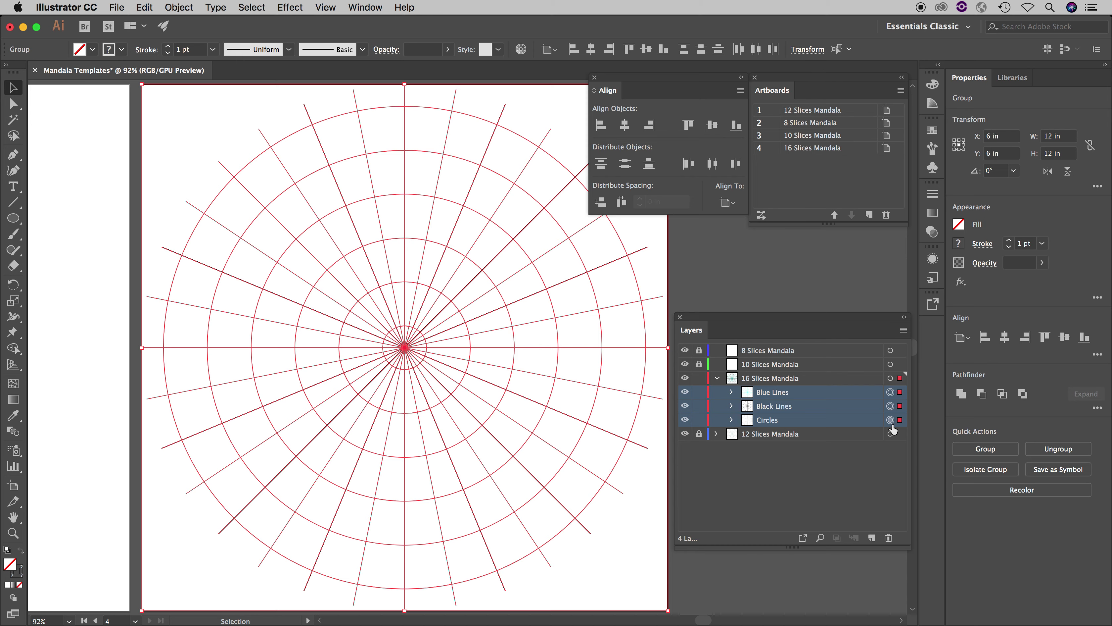
# Step: Lower the selected lines and circles to 25% opacity, then lock the Blue Lines sublayer
pyautogui.click(1041, 262)
pyautogui.click(1027, 279)
pyautogui.moveTo(1027, 280); pyautogui.dragTo(1002, 280)
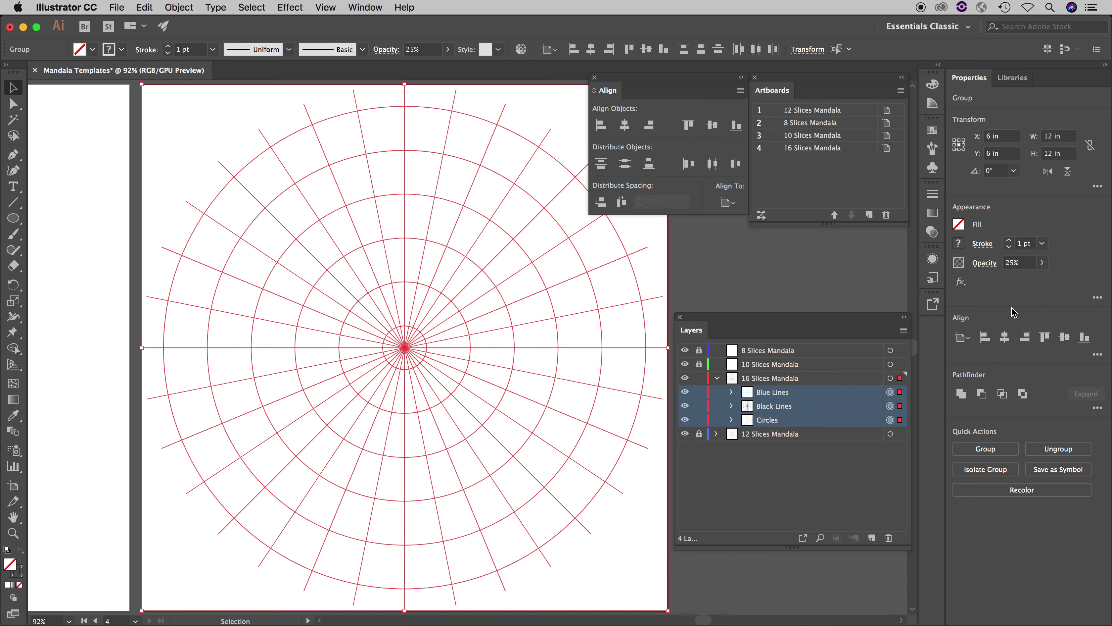
pyautogui.click(693, 264)
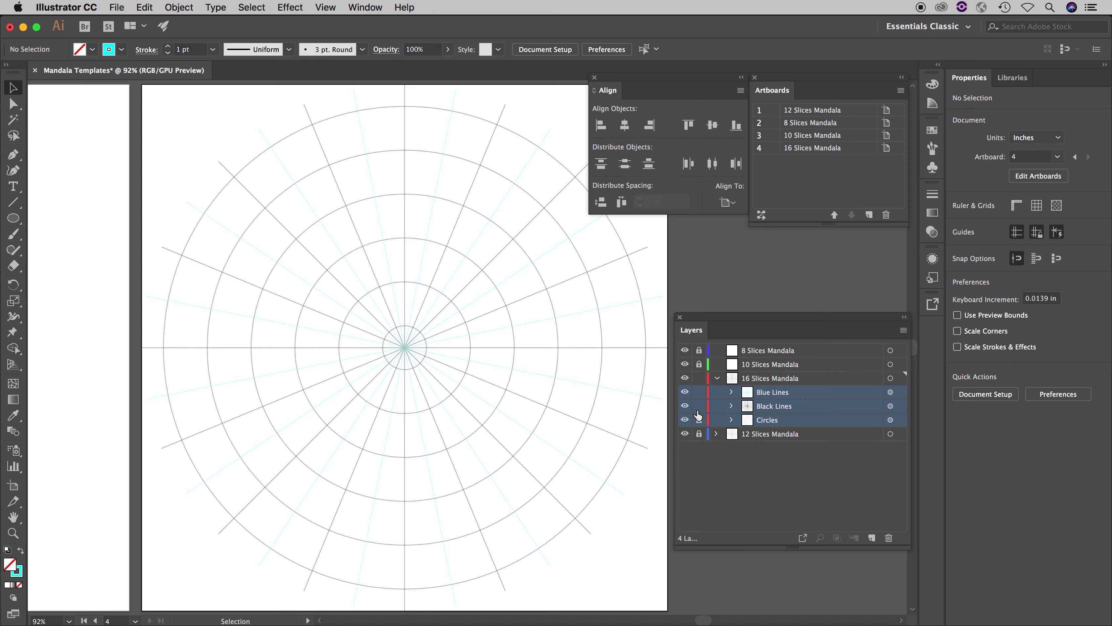
pyautogui.click(698, 392)
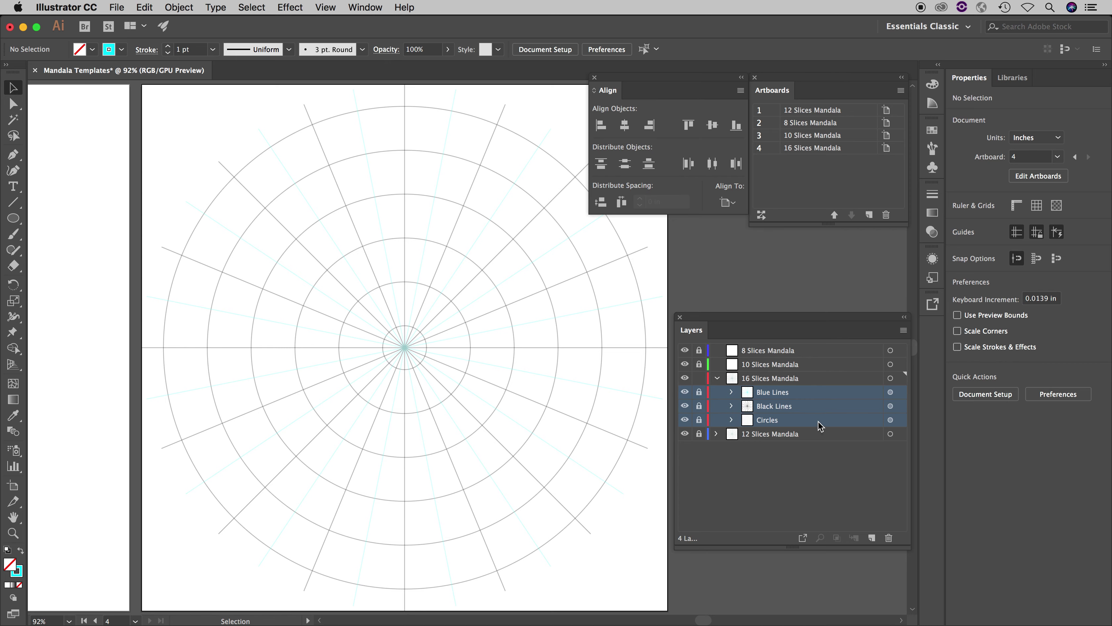